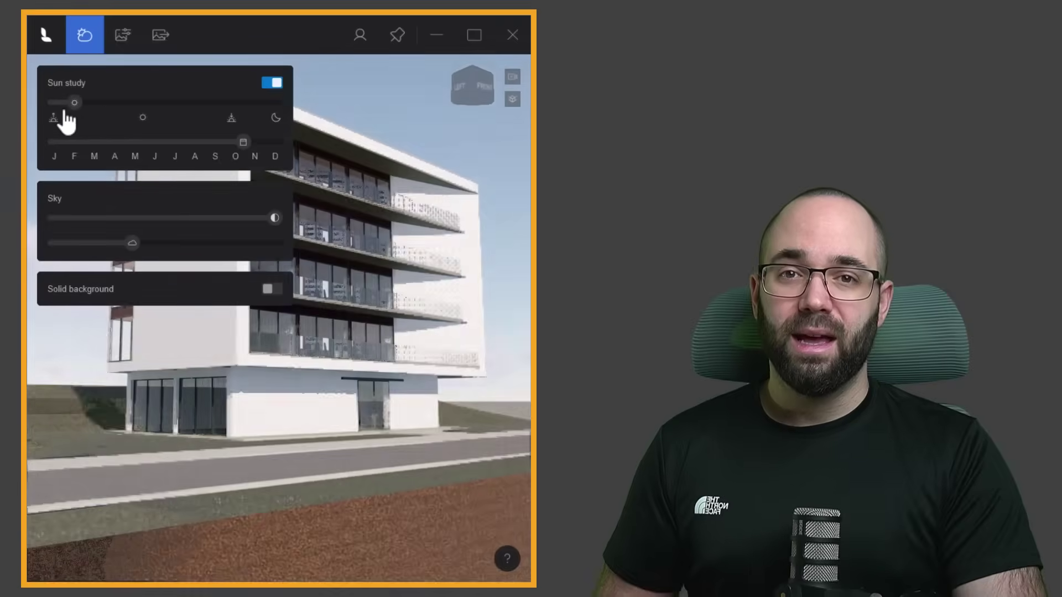
Move the sun study to a later time of day and a late-winter month, then fine-tune.
{"action": "left_click_drag", "start_coordinate": [100, 104], "coordinate": [139, 104]}
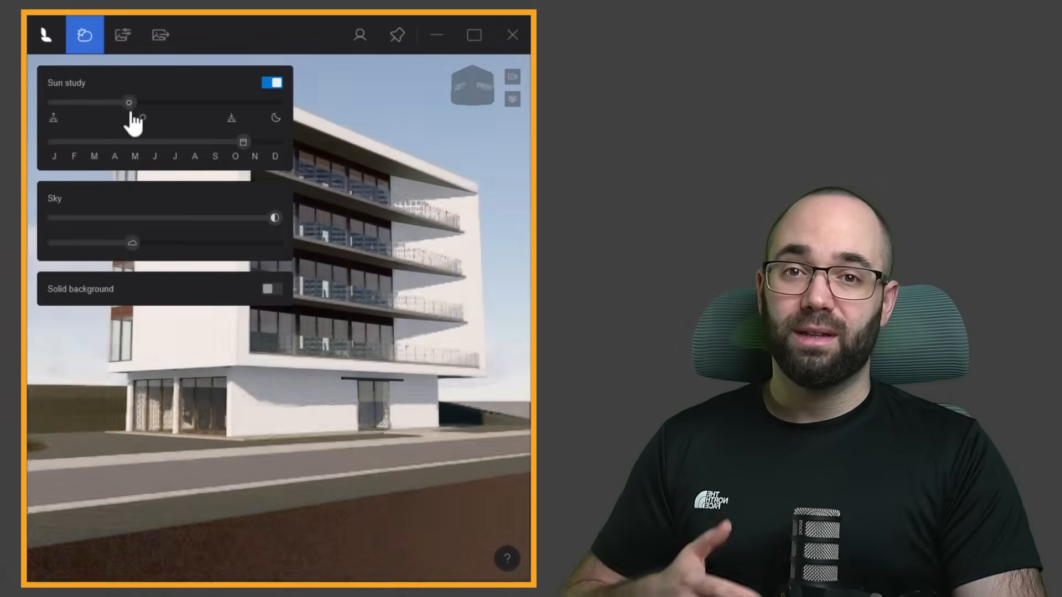
{"action": "left_click_drag", "start_coordinate": [243, 143], "coordinate": [74, 144]}
{"action": "left_click_drag", "start_coordinate": [171, 103], "coordinate": [154, 103]}
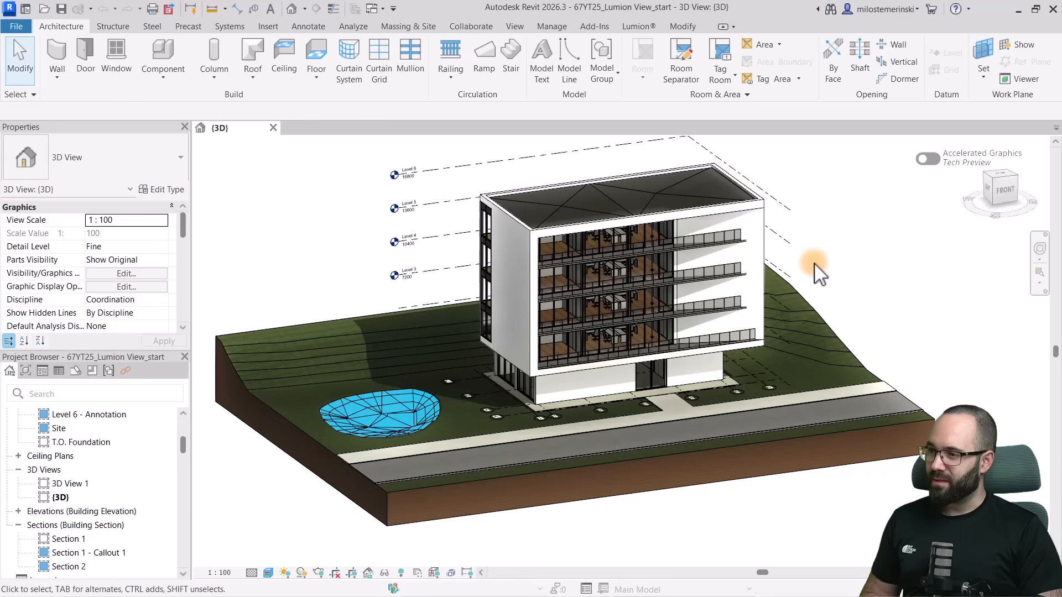
Bring up the Lumion add-in commands on the Revit ribbon.
{"action": "mouse_move", "coordinate": [320, 304]}
{"action": "middle_mouse_down", "text": "shift"}
{"action": "mouse_move", "coordinate": [326, 281]}
{"action": "mouse_move", "coordinate": [330, 289]}
{"action": "middle_mouse_up", "text": "shift"}
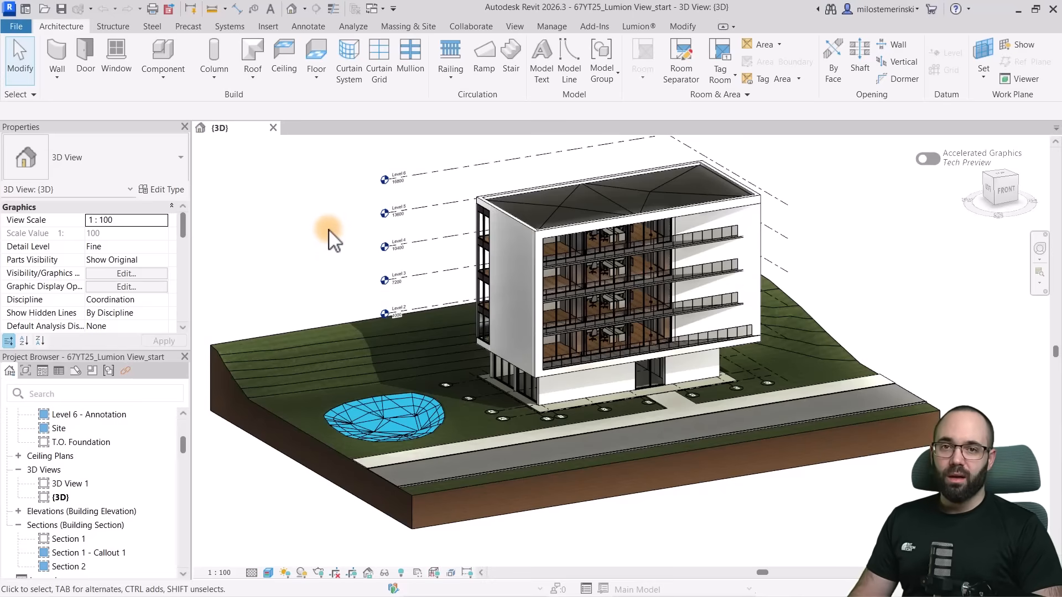
{"action": "left_click", "coordinate": [637, 26]}
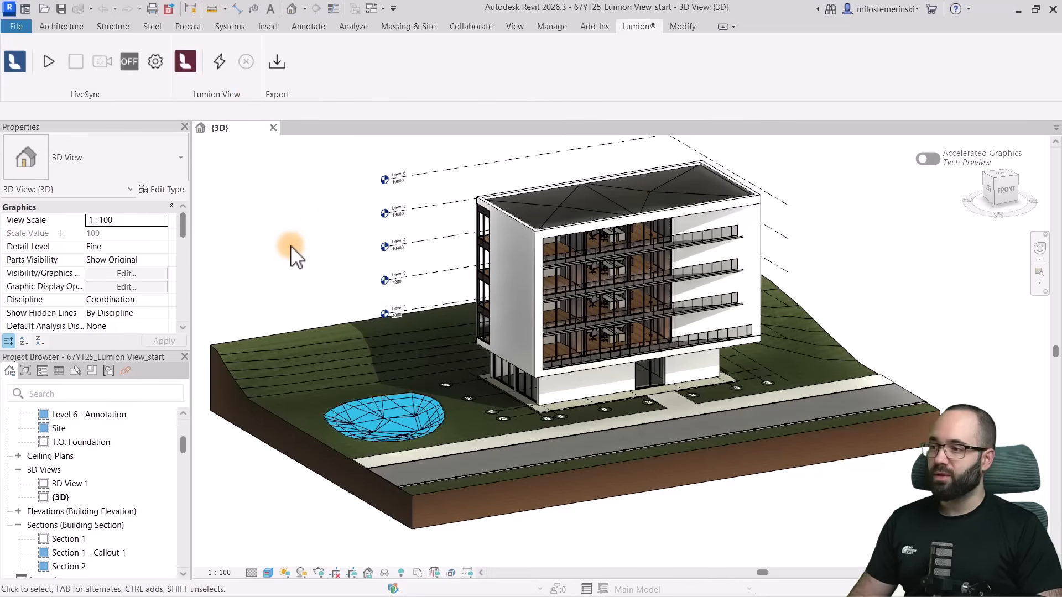
{"action": "middle_click_drag", "start_coordinate": [303, 247], "coordinate": [292, 269], "text": "shift"}
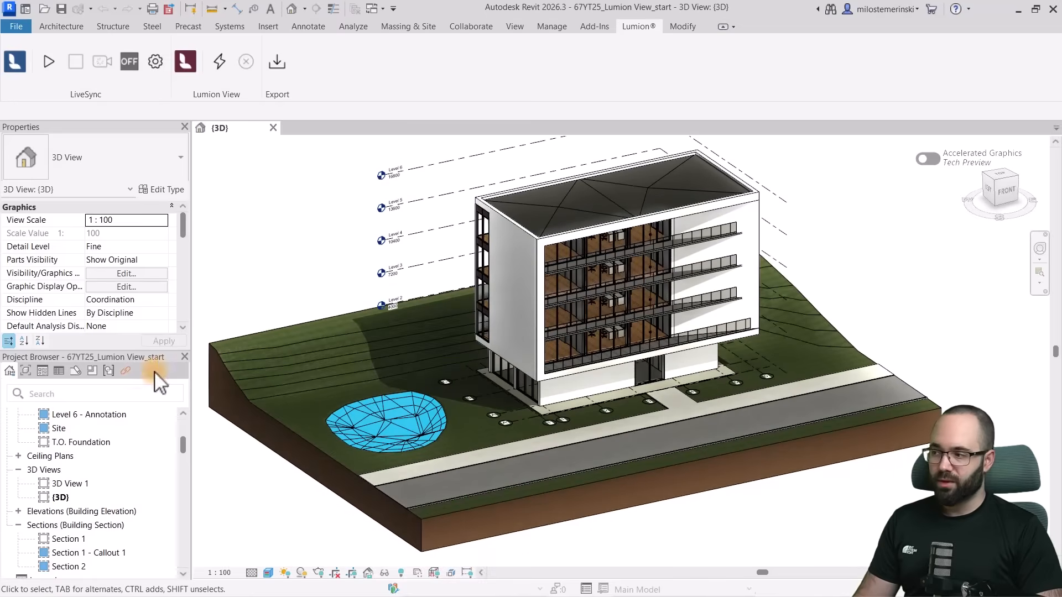
{"action": "scroll", "coordinate": [124, 465], "scroll_direction": "down", "scroll_amount": 5}
{"action": "scroll", "coordinate": [100, 464], "scroll_direction": "down", "scroll_amount": 3}
{"action": "scroll", "coordinate": [60, 481], "scroll_direction": "up", "scroll_amount": 5}
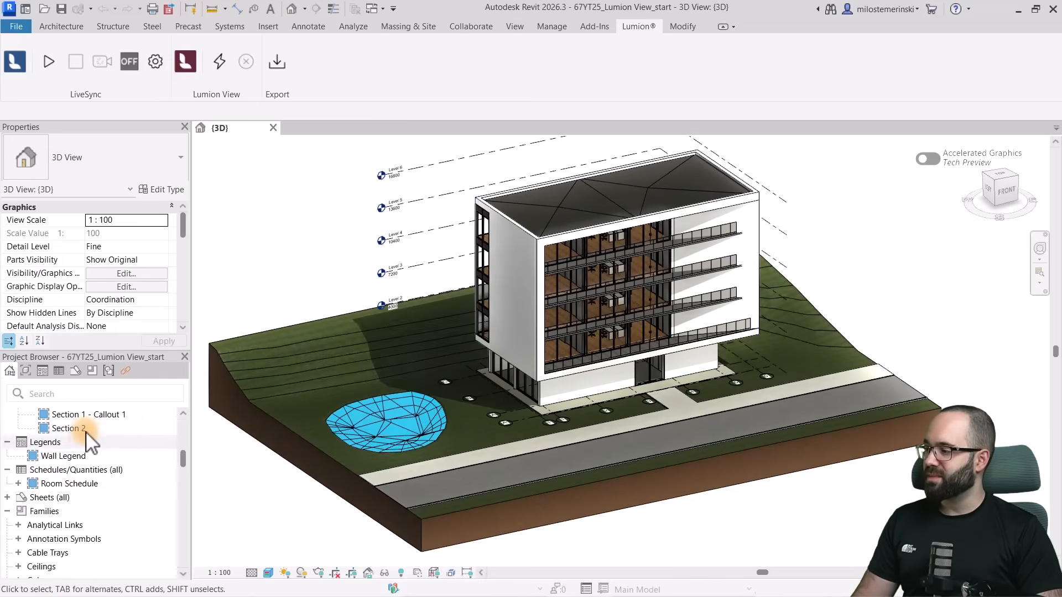
{"action": "scroll", "coordinate": [87, 464], "scroll_direction": "up", "scroll_amount": 4}
Open the 3D View 1 perspective of the building from the Project Browser.
{"action": "left_click", "coordinate": [79, 482]}
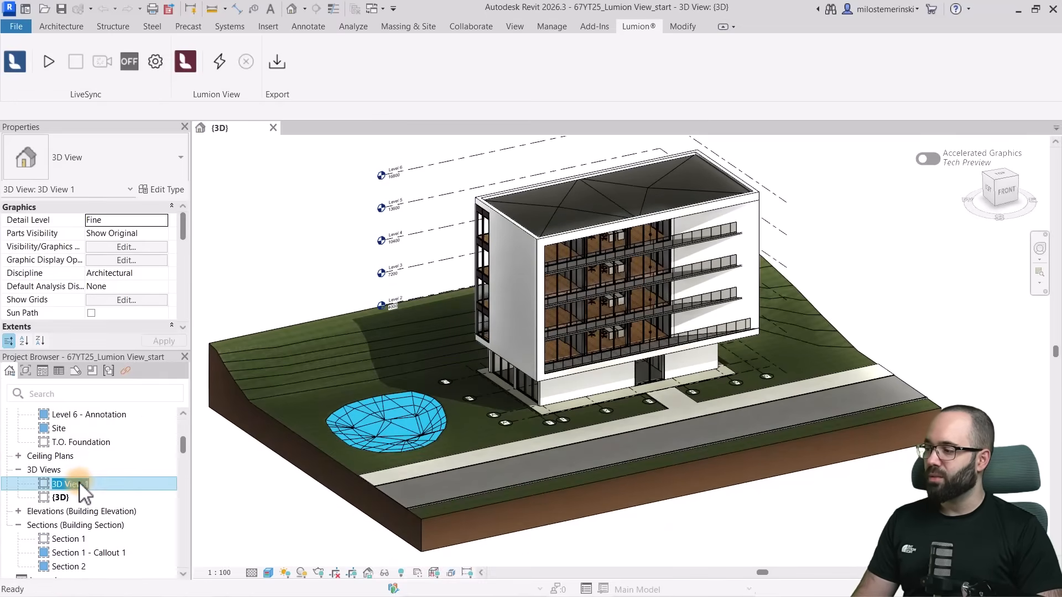
{"action": "key", "text": "BackSpace"}
{"action": "key", "text": "BackSpace"}
{"action": "double_click", "coordinate": [70, 484]}
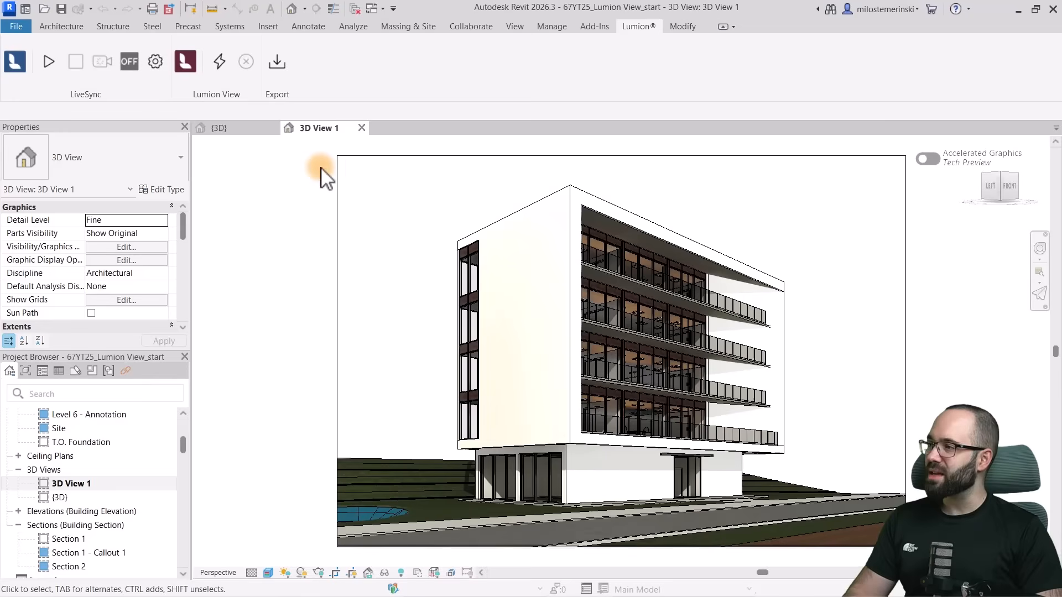
Launch the live Lumion View render and arrange it beside Revit's 3D View 1.
{"action": "left_click", "coordinate": [219, 62]}
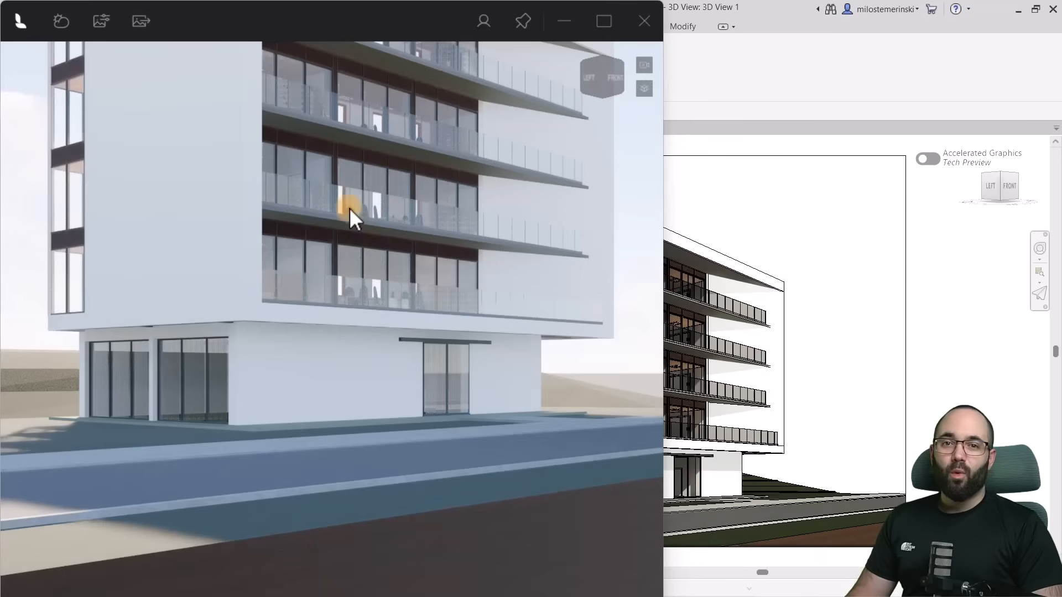
{"action": "left_click_drag", "start_coordinate": [278, 17], "coordinate": [2, 212]}
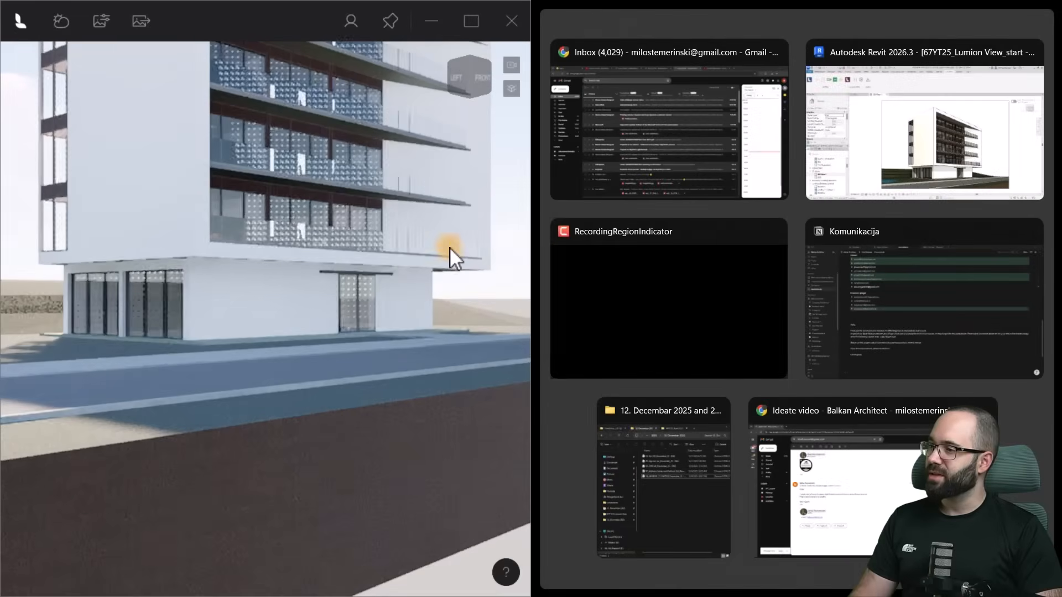
{"action": "left_click", "coordinate": [937, 124]}
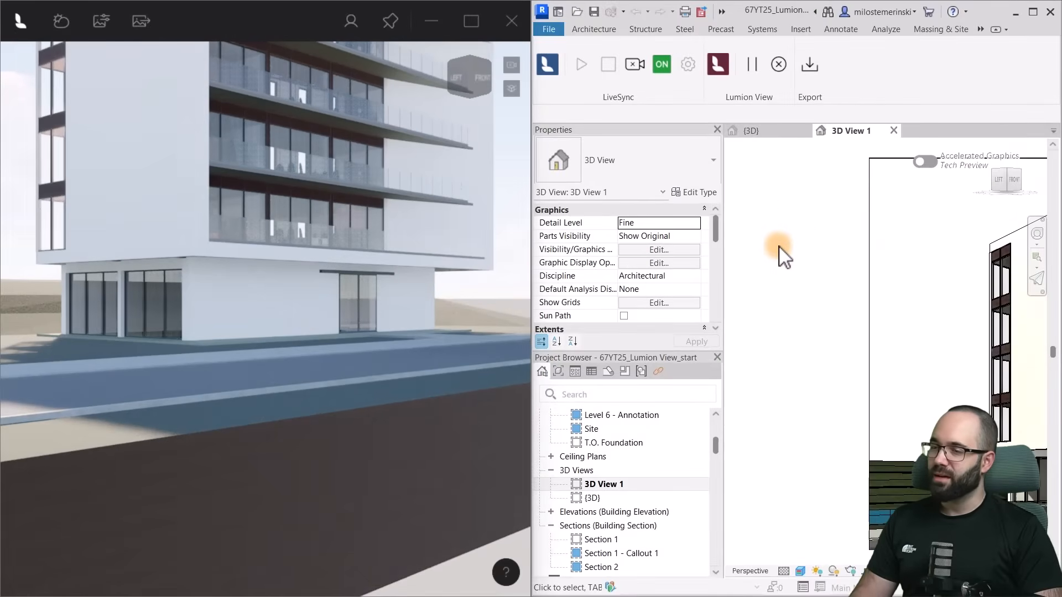
{"action": "scroll", "coordinate": [759, 253], "scroll_direction": "down", "scroll_amount": 3}
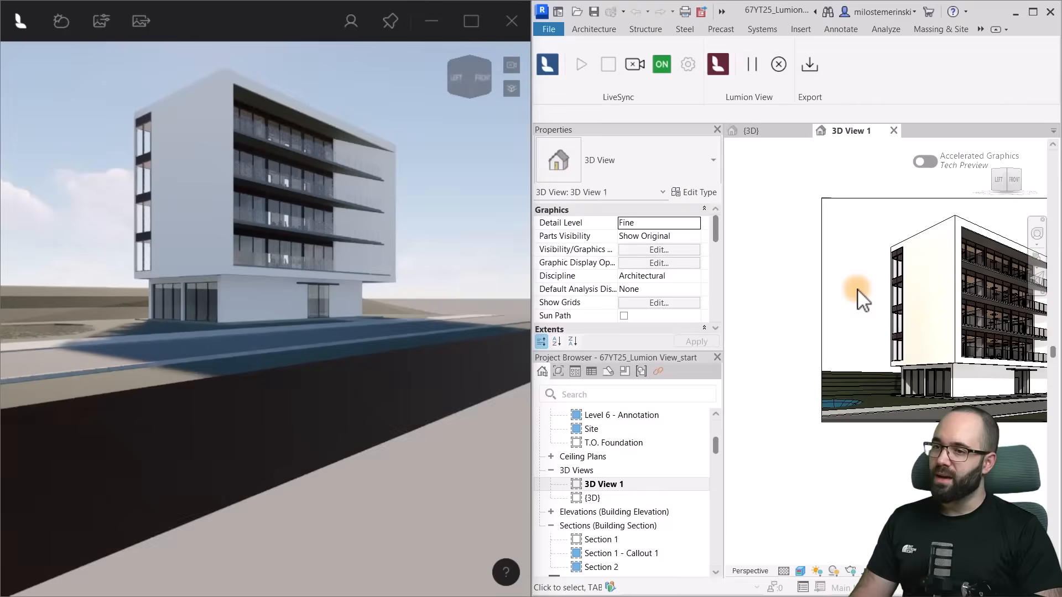
{"action": "middle_click_drag", "start_coordinate": [793, 268], "coordinate": [810, 313]}
{"action": "scroll", "coordinate": [936, 305], "scroll_direction": "up", "scroll_amount": 2}
{"action": "scroll", "coordinate": [904, 301], "scroll_direction": "up", "scroll_amount": 2}
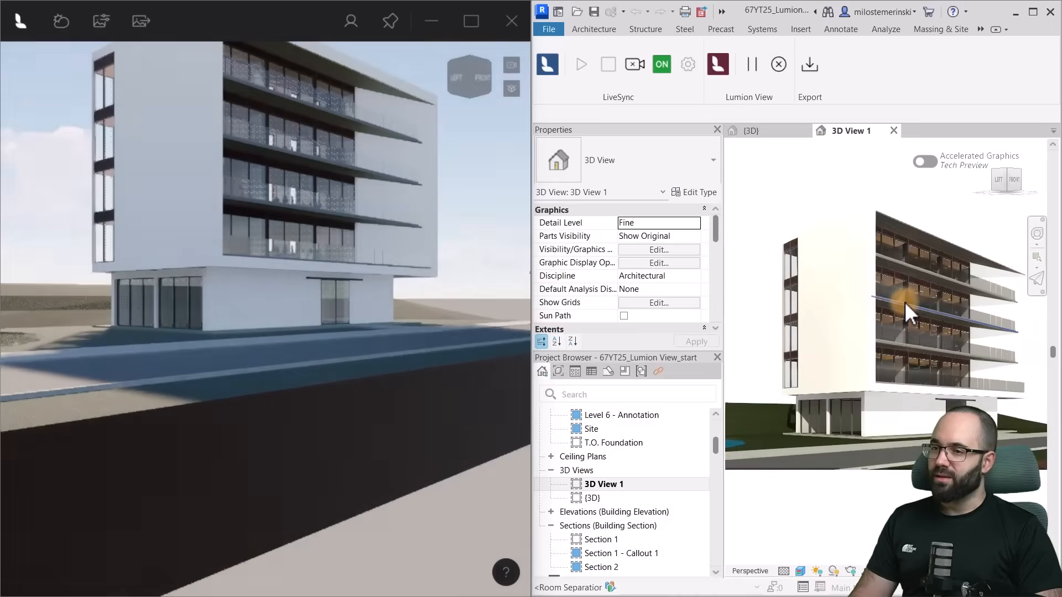
{"action": "middle_click_drag", "start_coordinate": [870, 294], "coordinate": [871, 335], "text": "shift"}
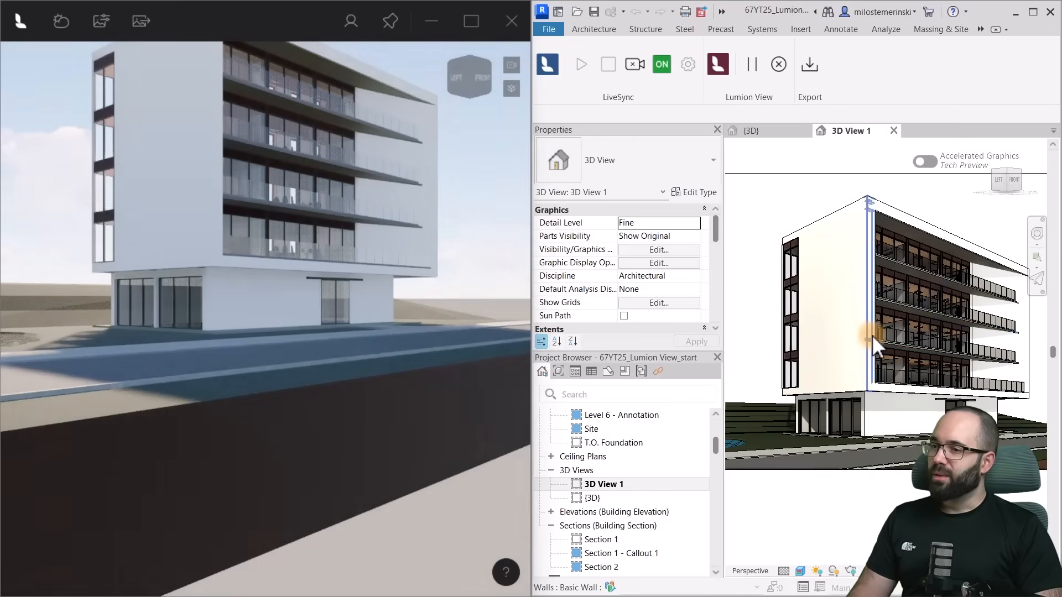
{"action": "scroll", "coordinate": [877, 316], "scroll_direction": "up", "scroll_amount": 2}
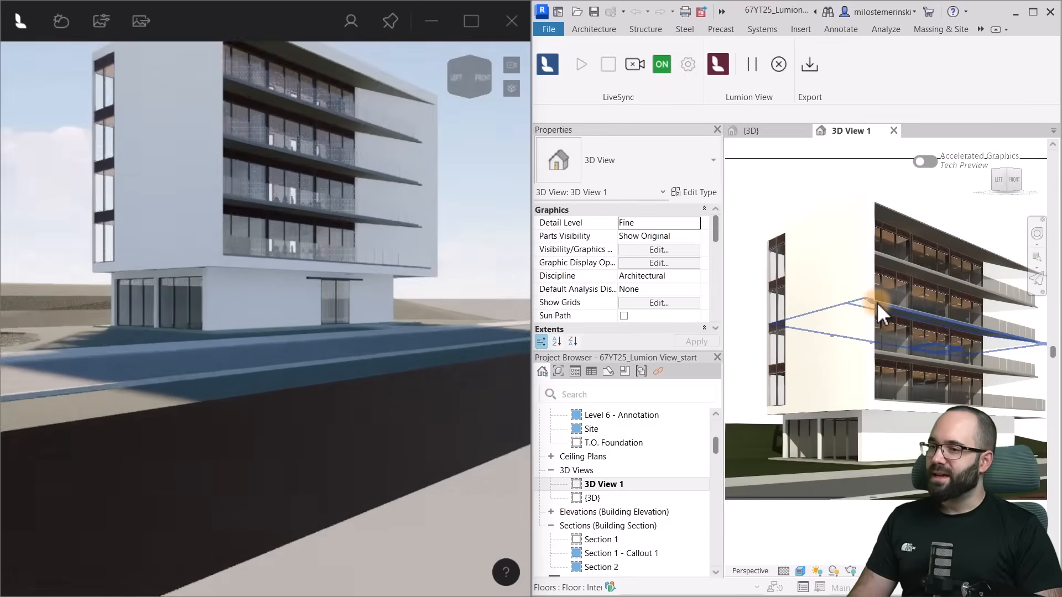
{"action": "scroll", "coordinate": [877, 307], "scroll_direction": "up", "scroll_amount": 2}
{"action": "scroll", "coordinate": [877, 301], "scroll_direction": "down", "scroll_amount": 3}
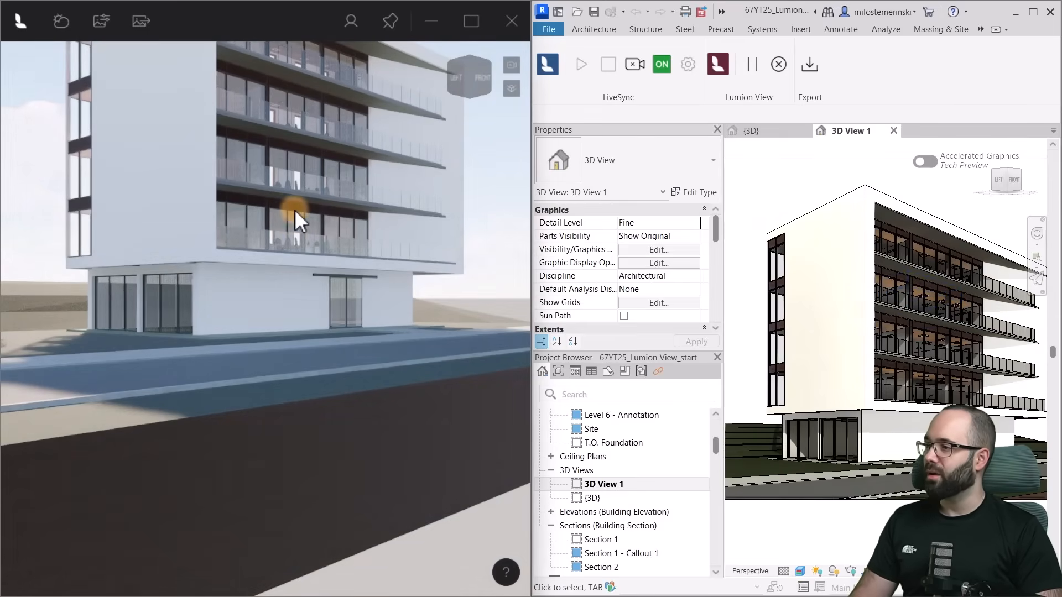
Orbit the render camera around the building and raise it to look down.
{"action": "mouse_move", "coordinate": [294, 209]}
{"action": "right_mouse_down"}
{"action": "mouse_move", "coordinate": [303, 259]}
{"action": "mouse_move", "coordinate": [329, 240]}
{"action": "mouse_move", "coordinate": [301, 273]}
{"action": "right_mouse_up"}
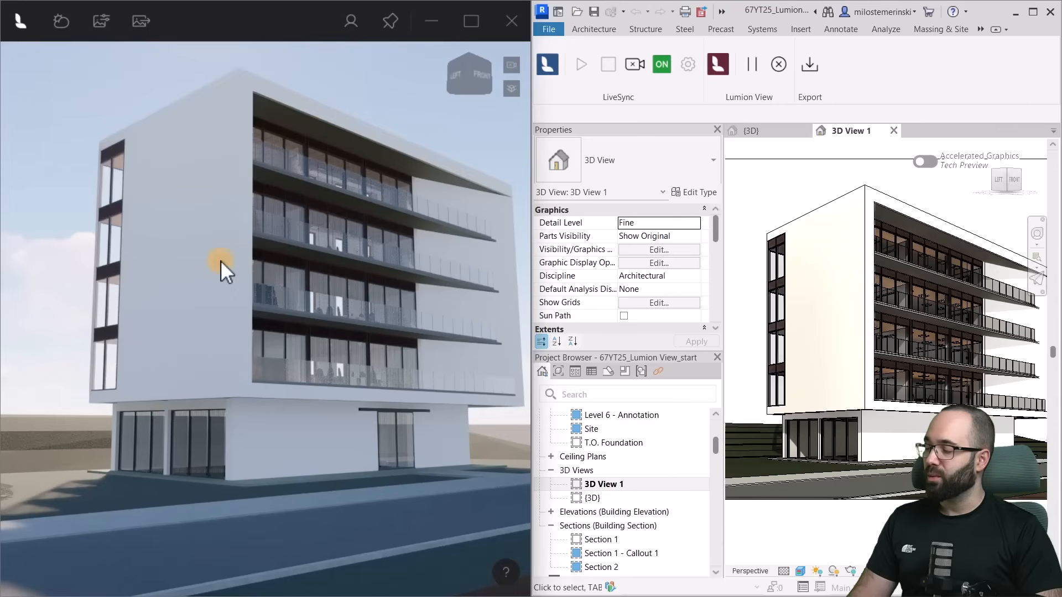
{"action": "mouse_move", "coordinate": [303, 261]}
{"action": "right_mouse_down"}
{"action": "mouse_move", "coordinate": [279, 287]}
{"action": "mouse_move", "coordinate": [300, 284]}
{"action": "right_mouse_up"}
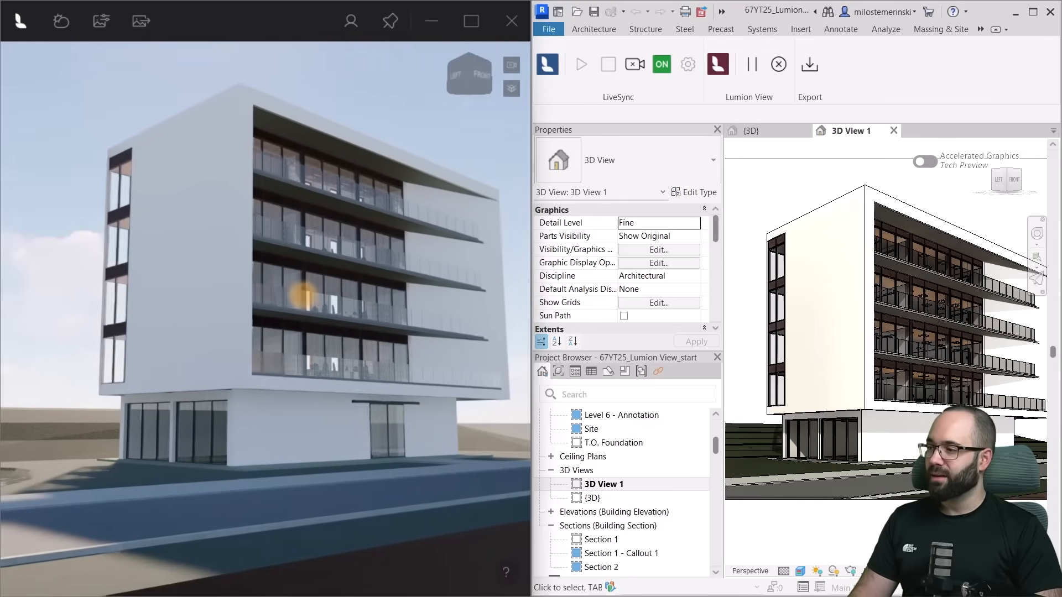
{"action": "scroll", "coordinate": [302, 293], "scroll_direction": "up", "scroll_amount": 3}
{"action": "right_click_drag", "start_coordinate": [302, 290], "coordinate": [303, 298]}
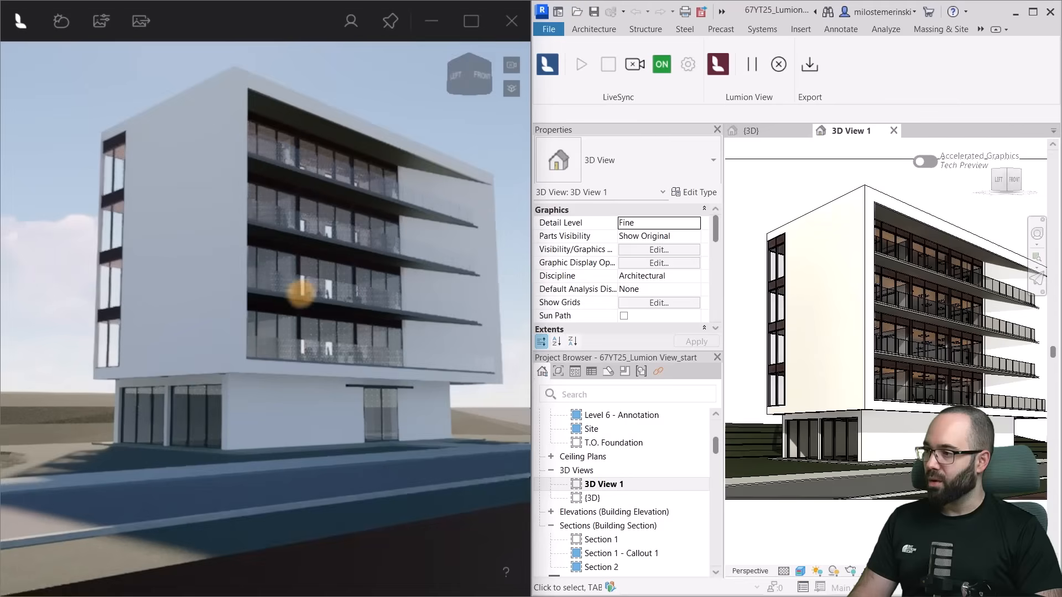
{"action": "right_click_drag", "start_coordinate": [303, 304], "coordinate": [387, 369]}
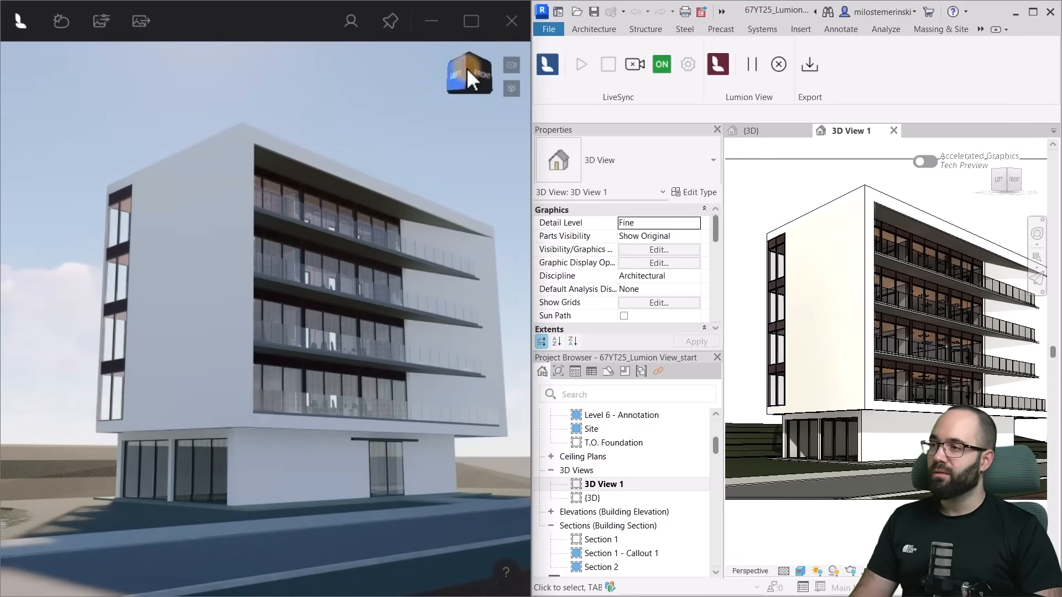
{"action": "mouse_move", "coordinate": [467, 71]}
{"action": "left_mouse_down"}
{"action": "mouse_move", "coordinate": [482, 119]}
{"action": "mouse_move", "coordinate": [472, 85]}
{"action": "left_mouse_up"}
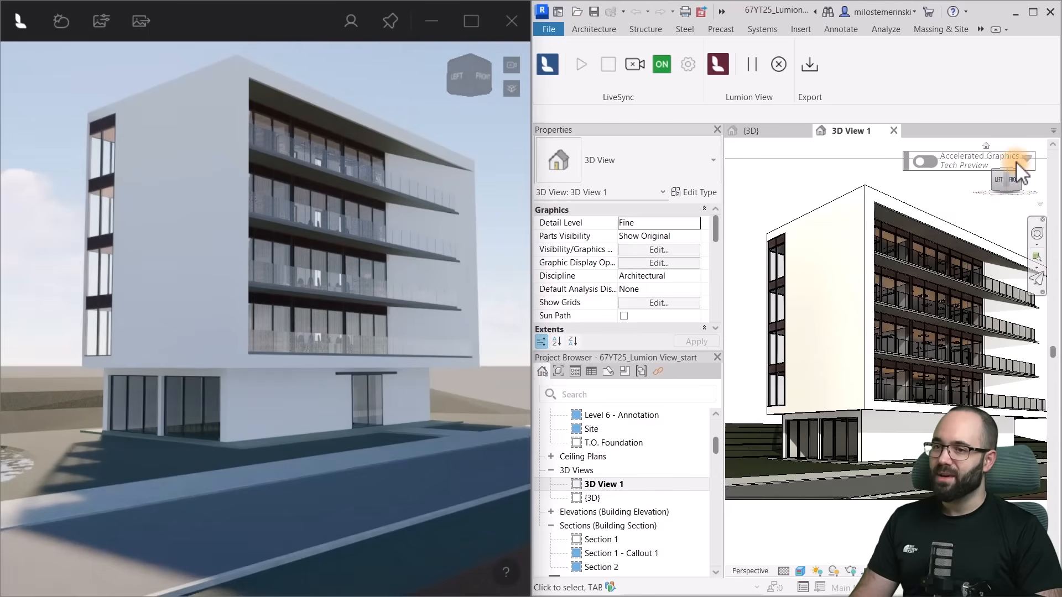
Snap through left, aerial, front and top-front views, ending on a ground-level corner perspective.
{"action": "left_click", "coordinate": [461, 74]}
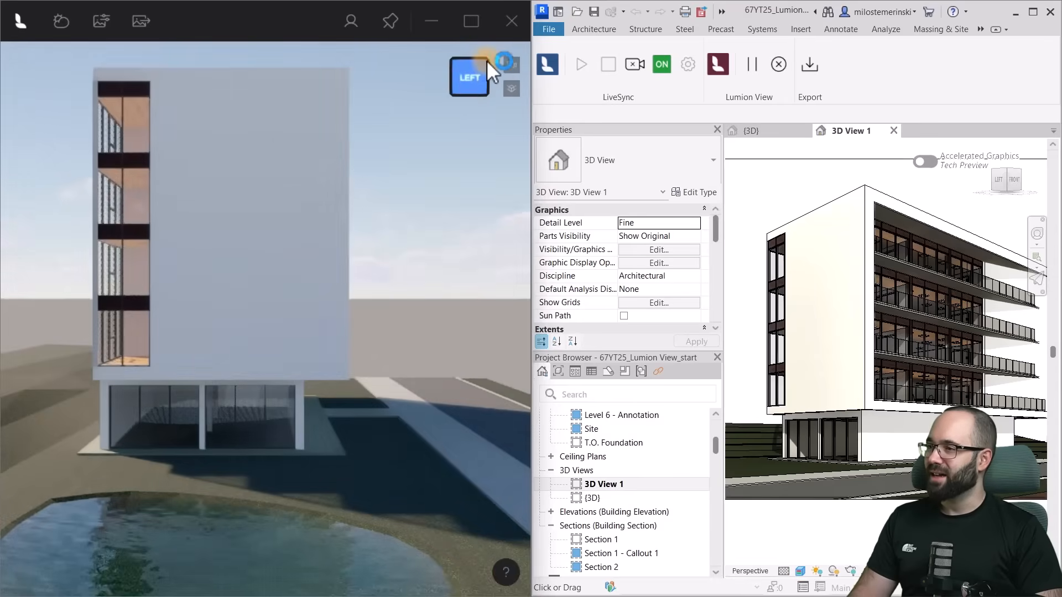
{"action": "left_click_drag", "start_coordinate": [484, 57], "coordinate": [492, 76]}
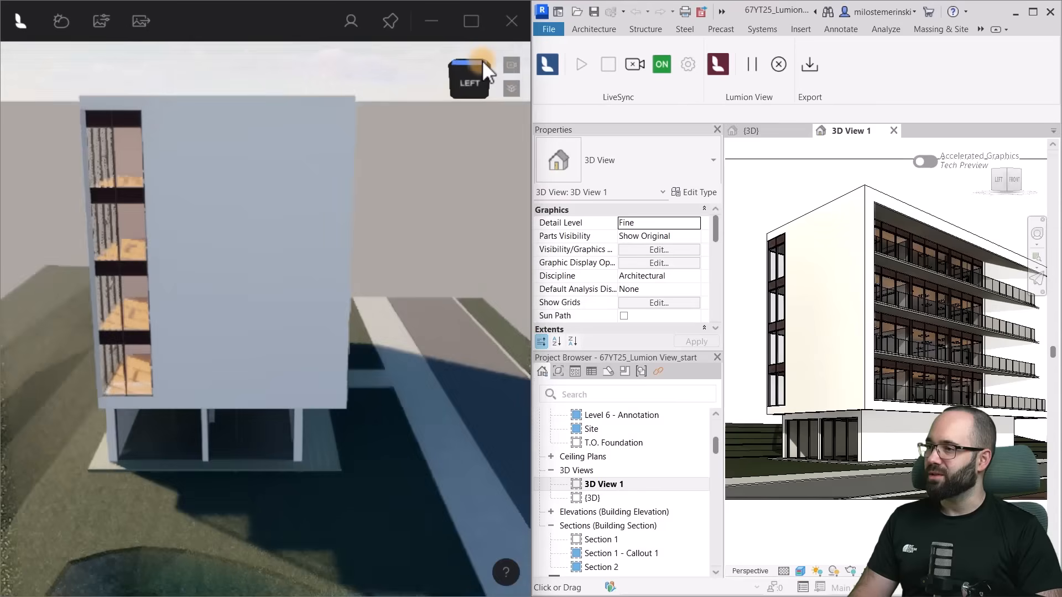
{"action": "left_click", "coordinate": [492, 76]}
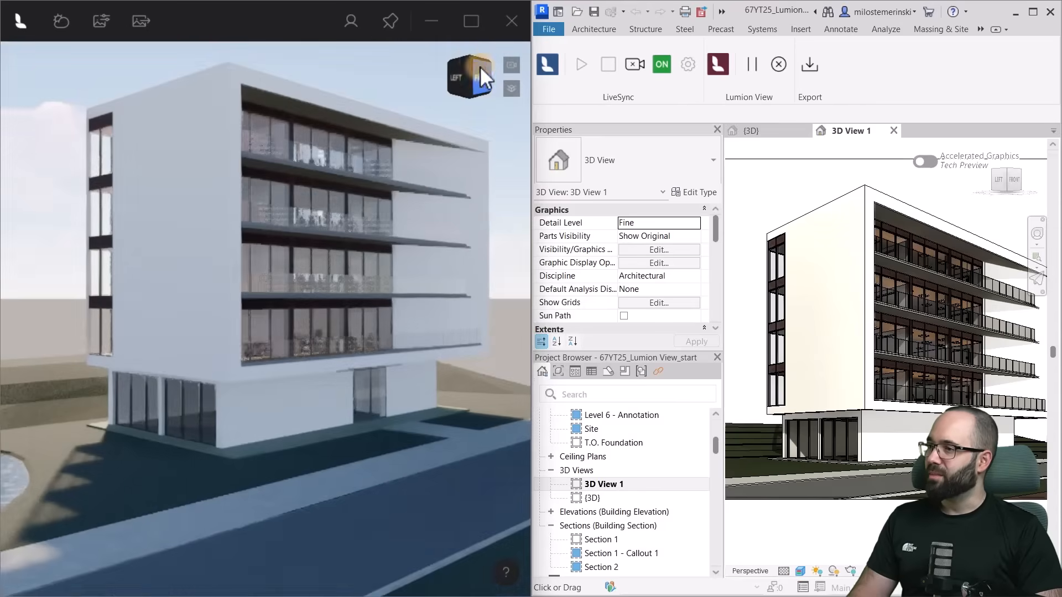
{"action": "left_click", "coordinate": [471, 57]}
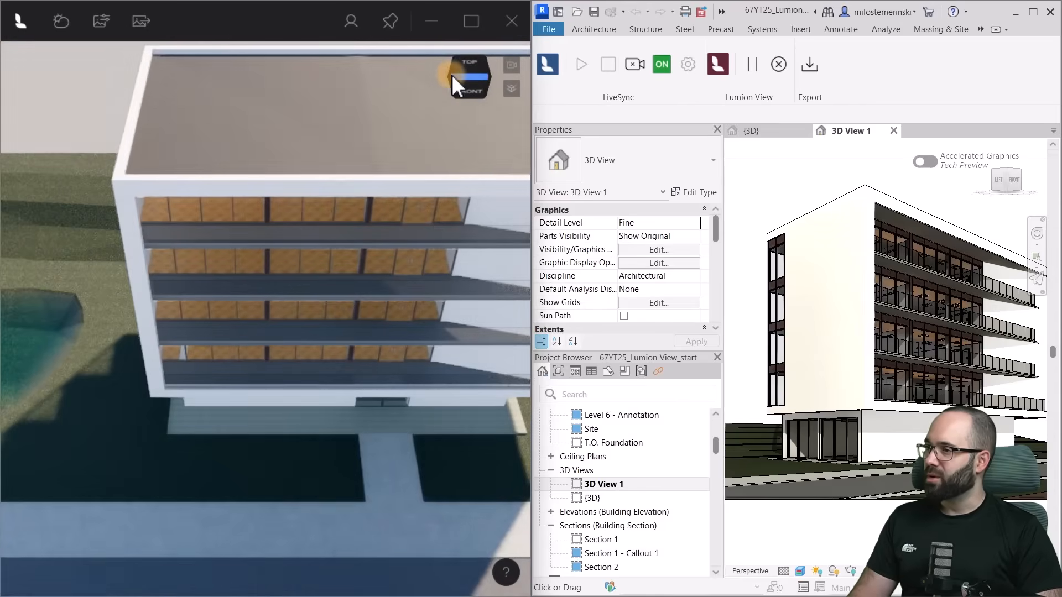
{"action": "left_click_drag", "start_coordinate": [451, 76], "coordinate": [472, 67]}
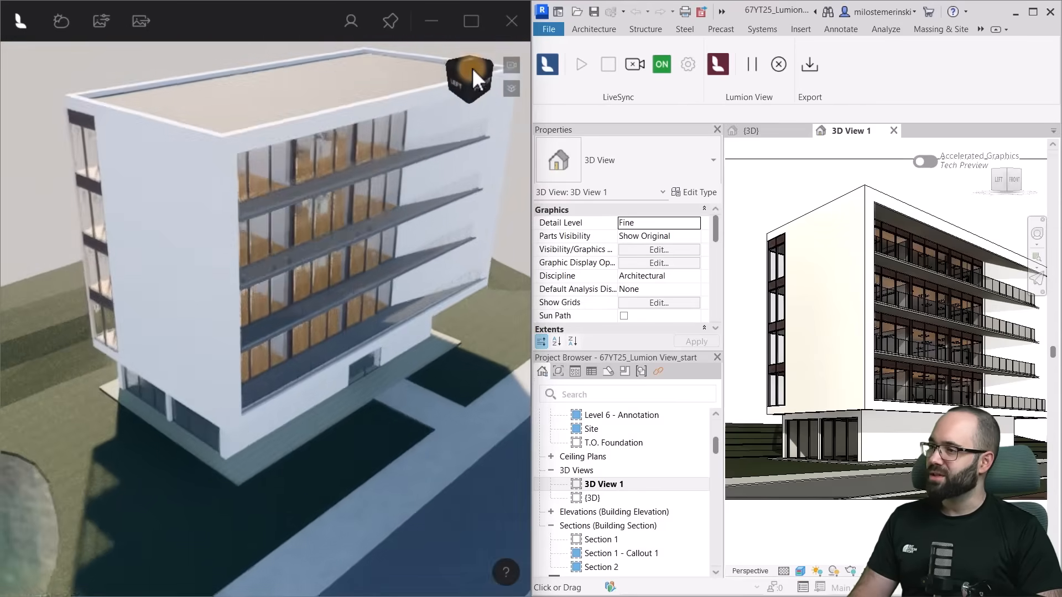
{"action": "left_click", "coordinate": [472, 67]}
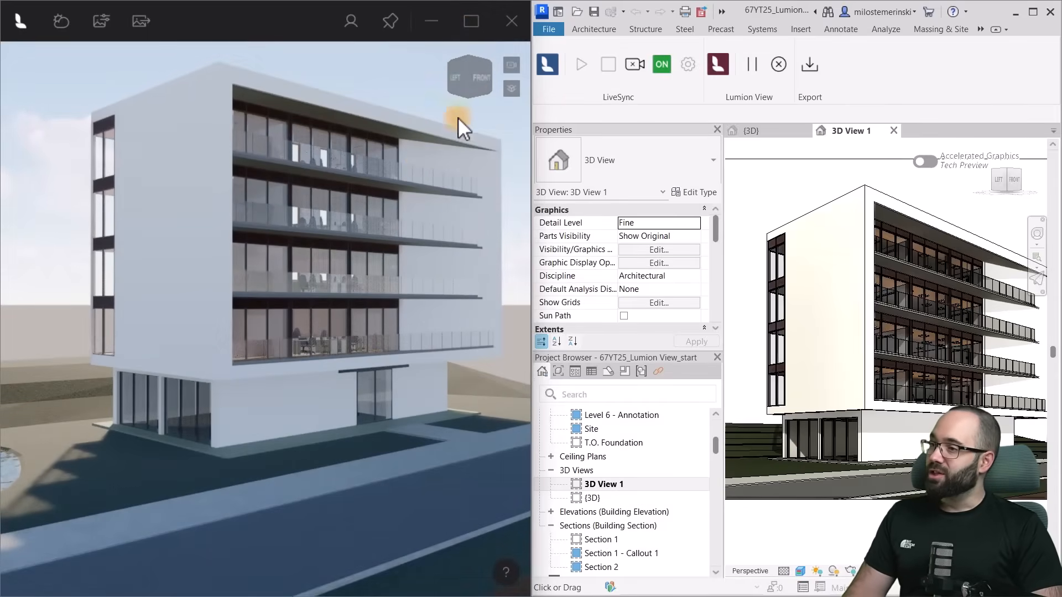
Match the render camera to Revit and use the Look tool to turn along the façade.
{"action": "left_click", "coordinate": [511, 67]}
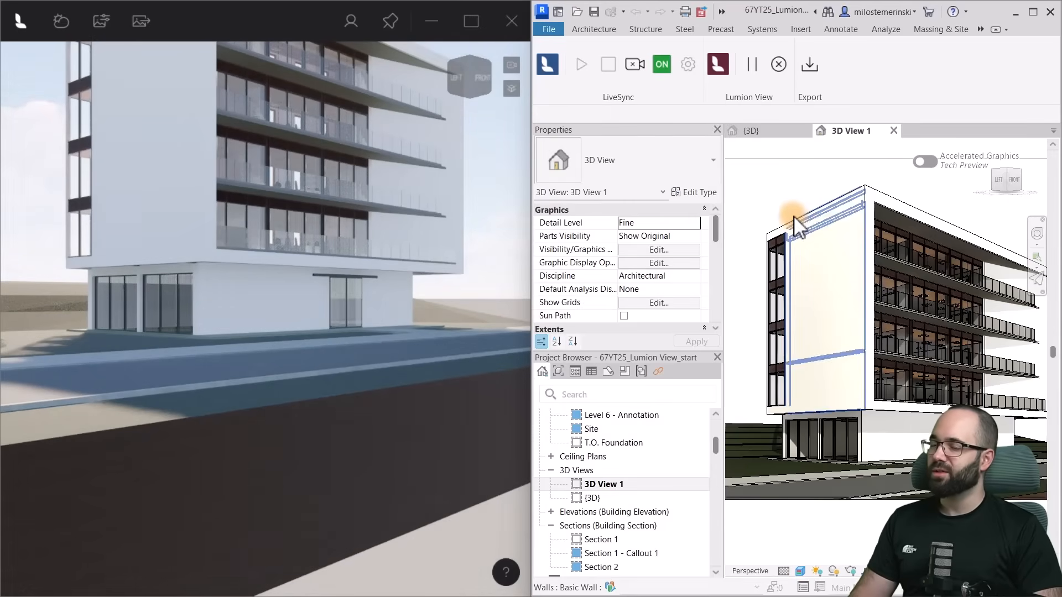
{"action": "left_click", "coordinate": [1036, 234]}
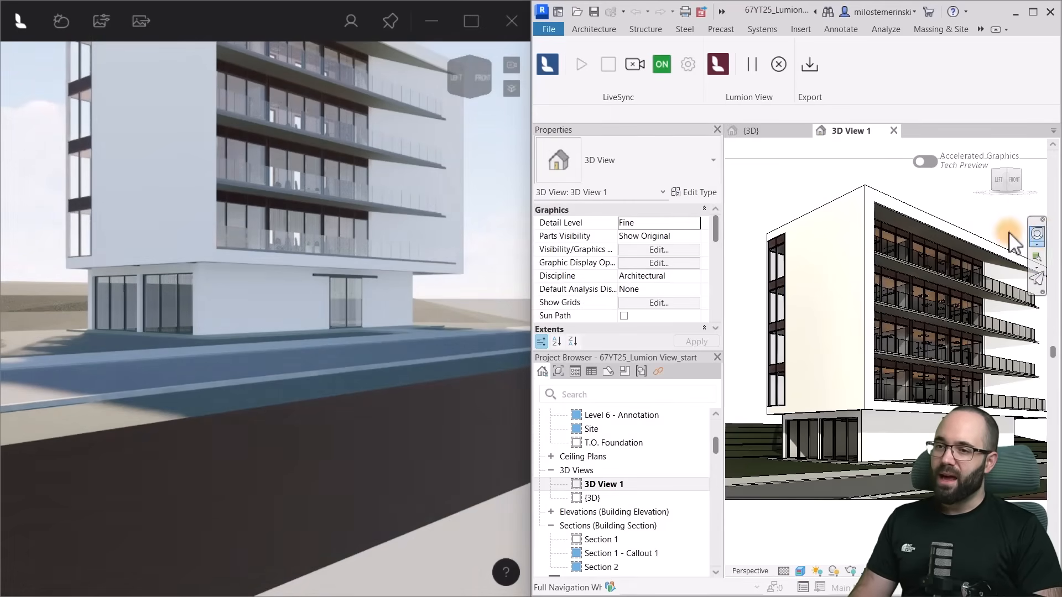
{"action": "left_click_drag", "start_coordinate": [842, 303], "coordinate": [846, 298]}
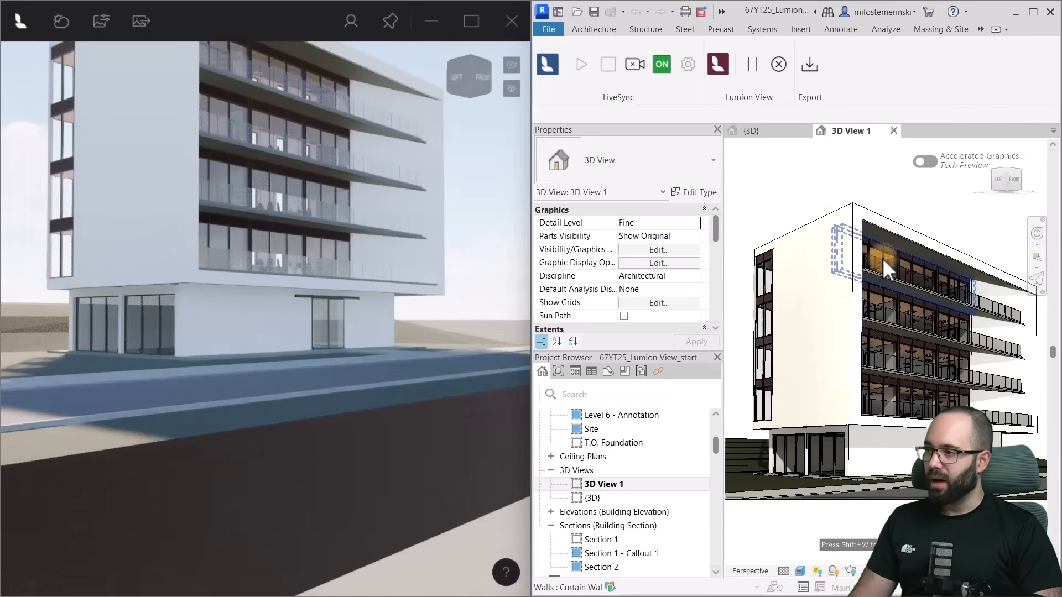
{"action": "left_click", "coordinate": [883, 258]}
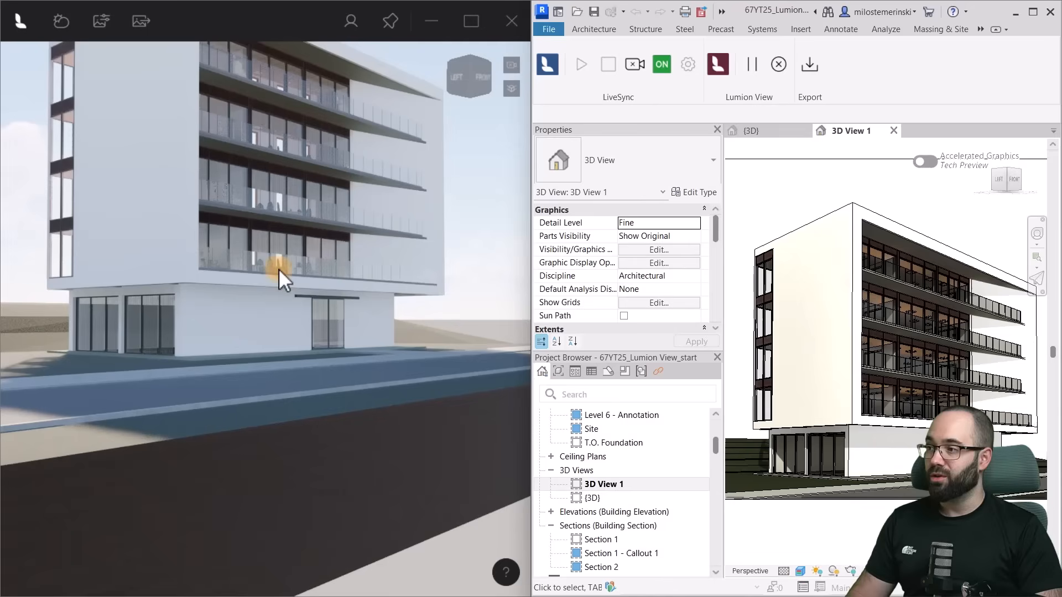
Orbit the live view and toggle orthographic projection, returning to perspective.
{"action": "right_click_drag", "start_coordinate": [285, 183], "coordinate": [472, 105]}
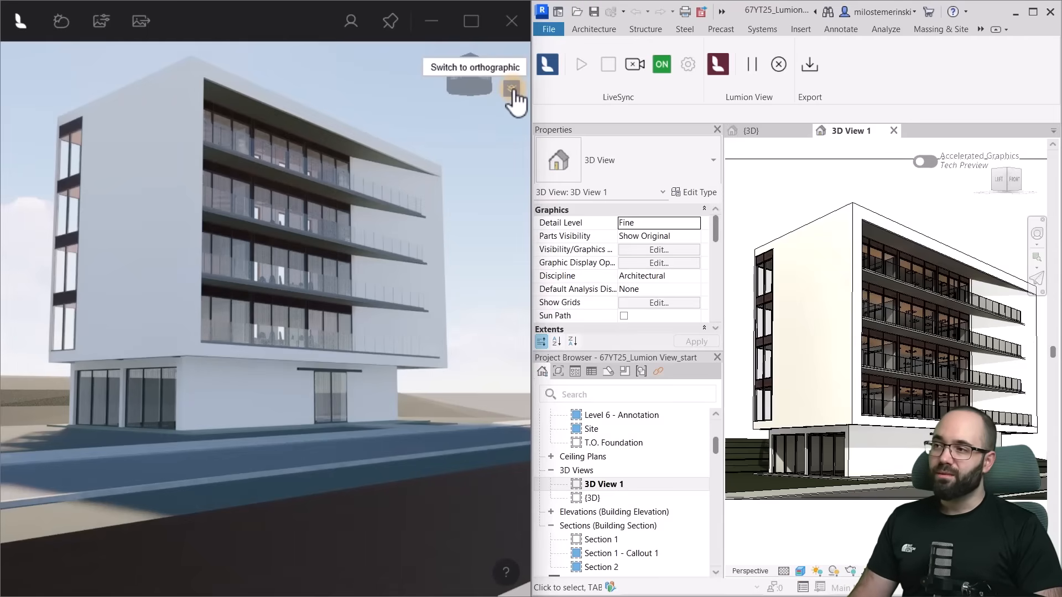
{"action": "left_click", "coordinate": [512, 89]}
{"action": "left_click", "coordinate": [512, 89]}
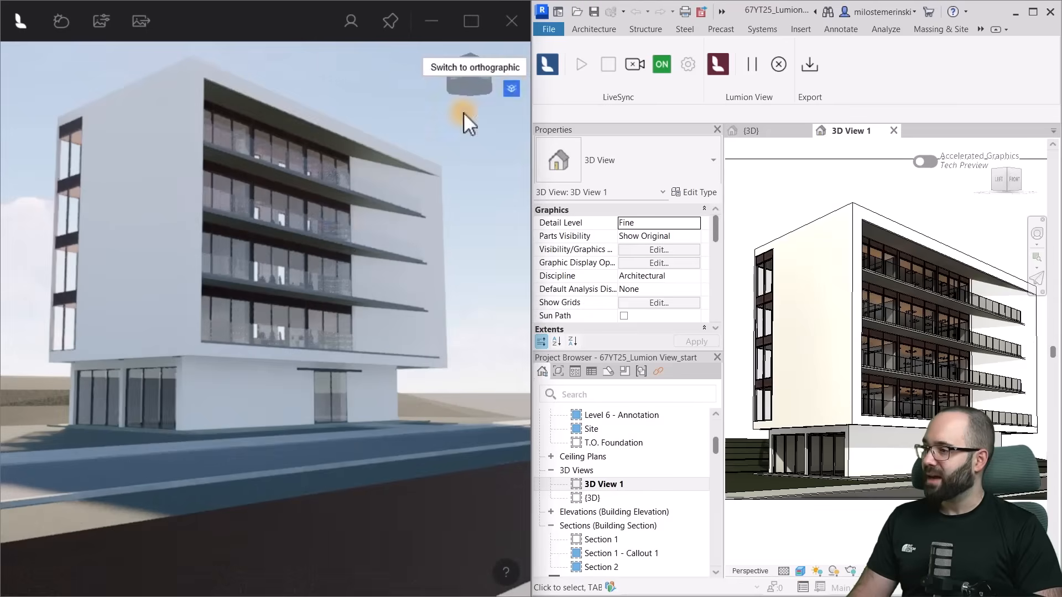
{"action": "scroll", "coordinate": [310, 242], "scroll_direction": "up", "scroll_amount": 2}
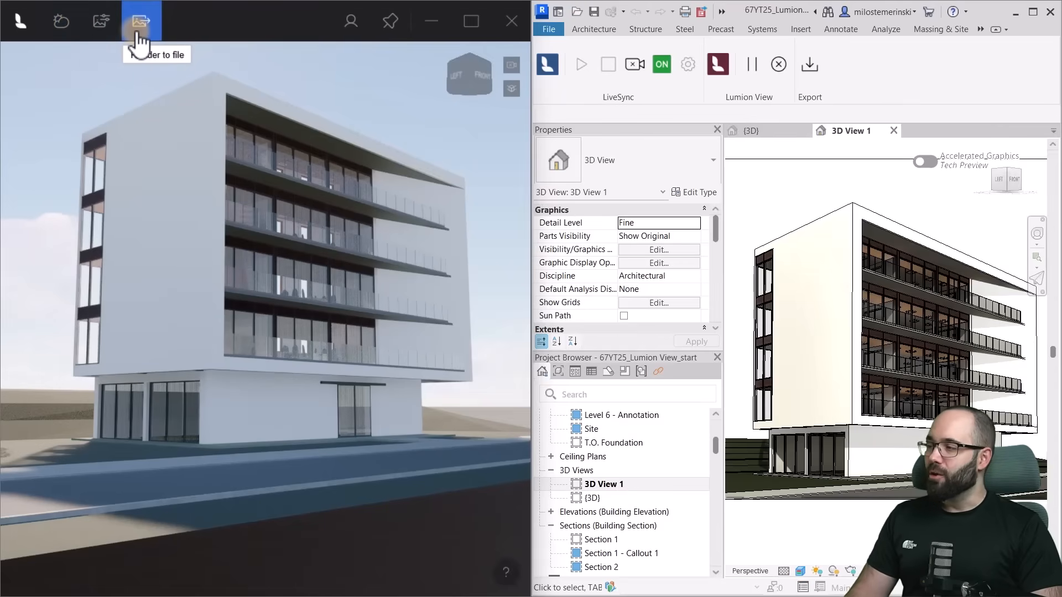
Enable the sun study in the Environment settings.
{"action": "right_click_drag", "start_coordinate": [292, 344], "coordinate": [274, 297]}
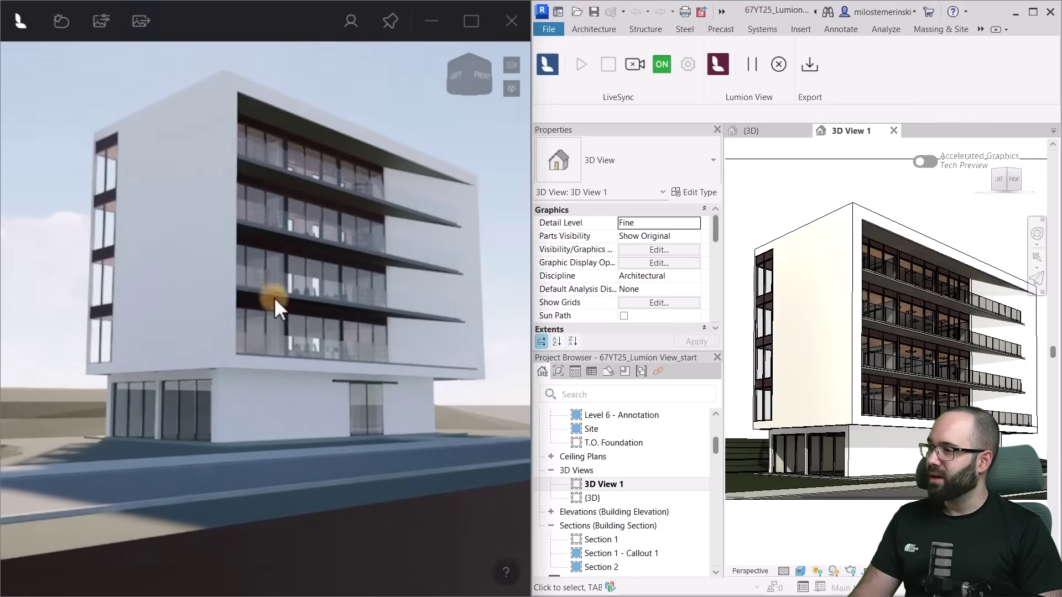
{"action": "left_click", "coordinate": [61, 25]}
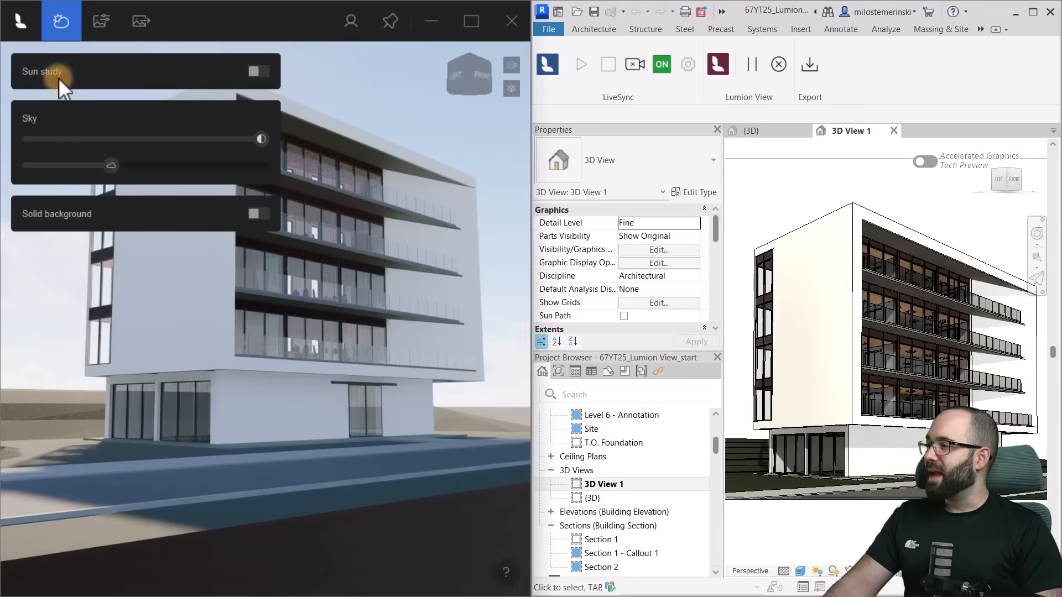
{"action": "left_click", "coordinate": [261, 75]}
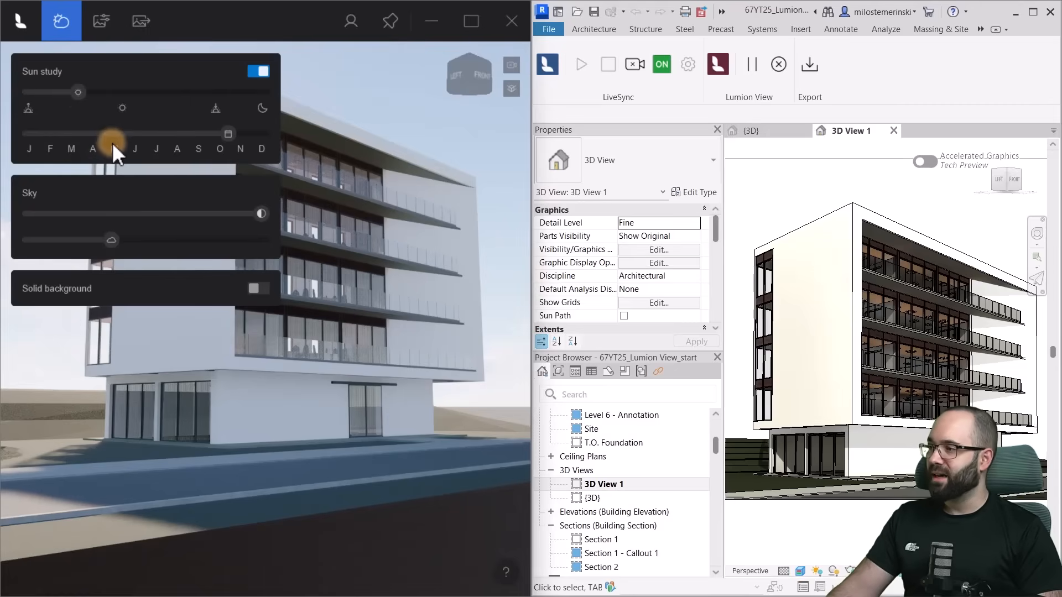
Move the sun to an early-year month and adjust the time of day.
{"action": "mouse_move", "coordinate": [77, 92]}
{"action": "left_mouse_down"}
{"action": "mouse_move", "coordinate": [29, 93]}
{"action": "mouse_move", "coordinate": [167, 93]}
{"action": "mouse_move", "coordinate": [113, 93]}
{"action": "left_mouse_up"}
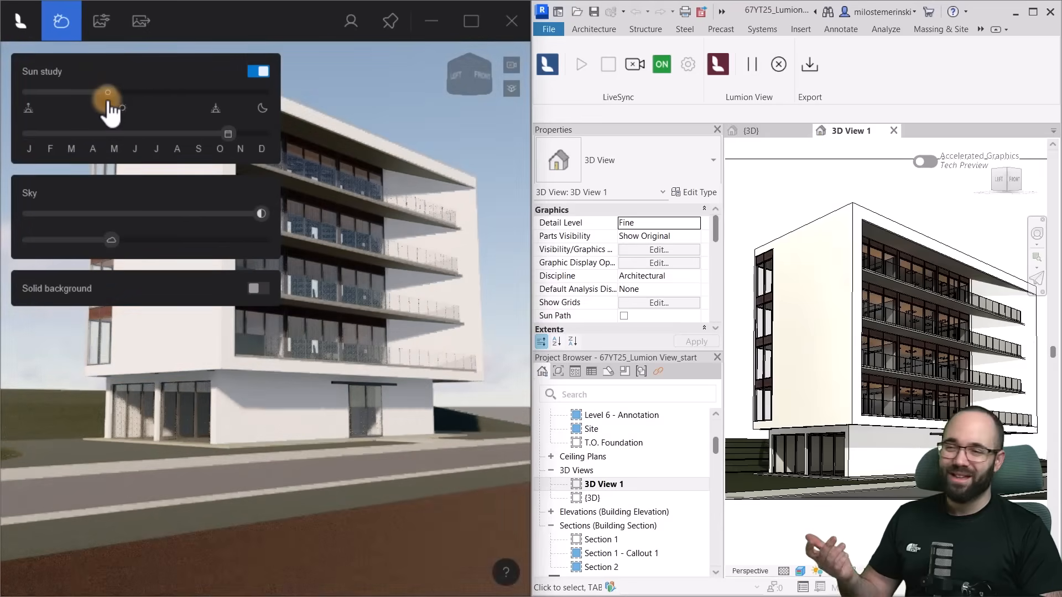
{"action": "left_click_drag", "start_coordinate": [110, 93], "coordinate": [119, 94]}
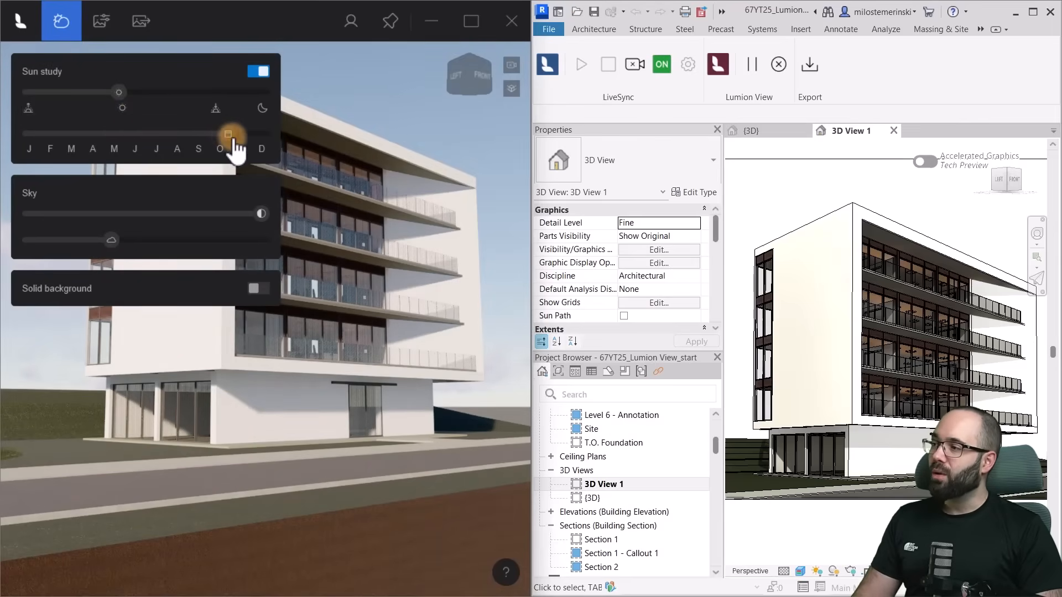
{"action": "left_click_drag", "start_coordinate": [229, 135], "coordinate": [51, 134]}
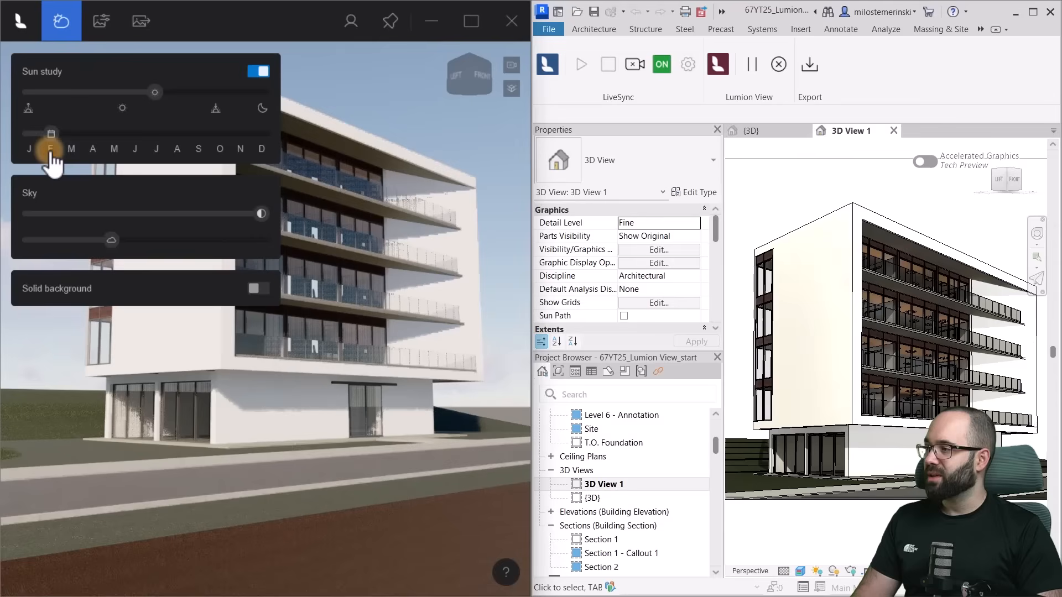
{"action": "left_click_drag", "start_coordinate": [154, 92], "coordinate": [133, 92]}
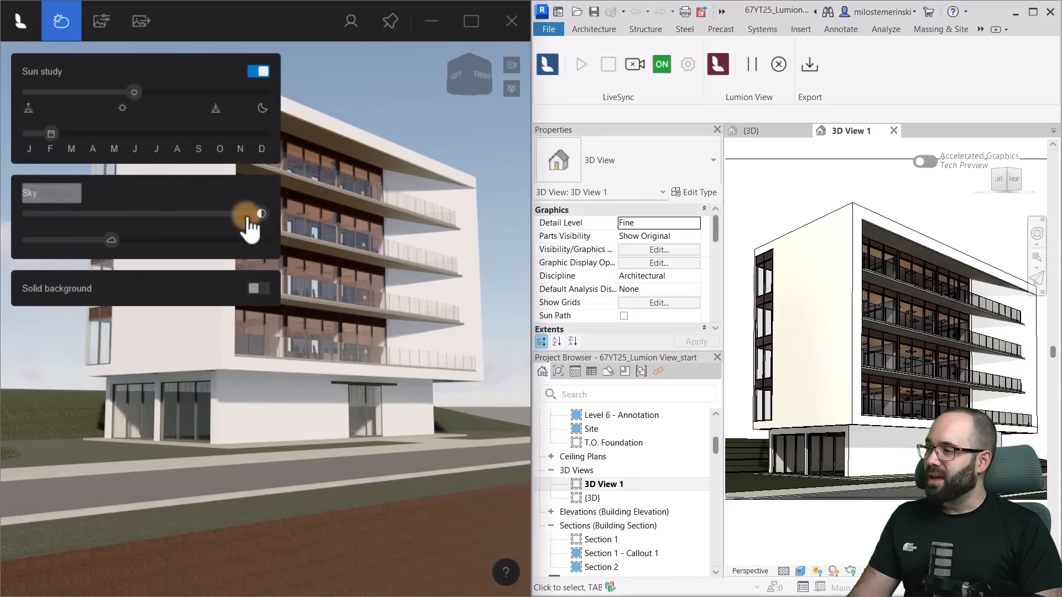
{"action": "left_click_drag", "start_coordinate": [261, 214], "coordinate": [213, 214]}
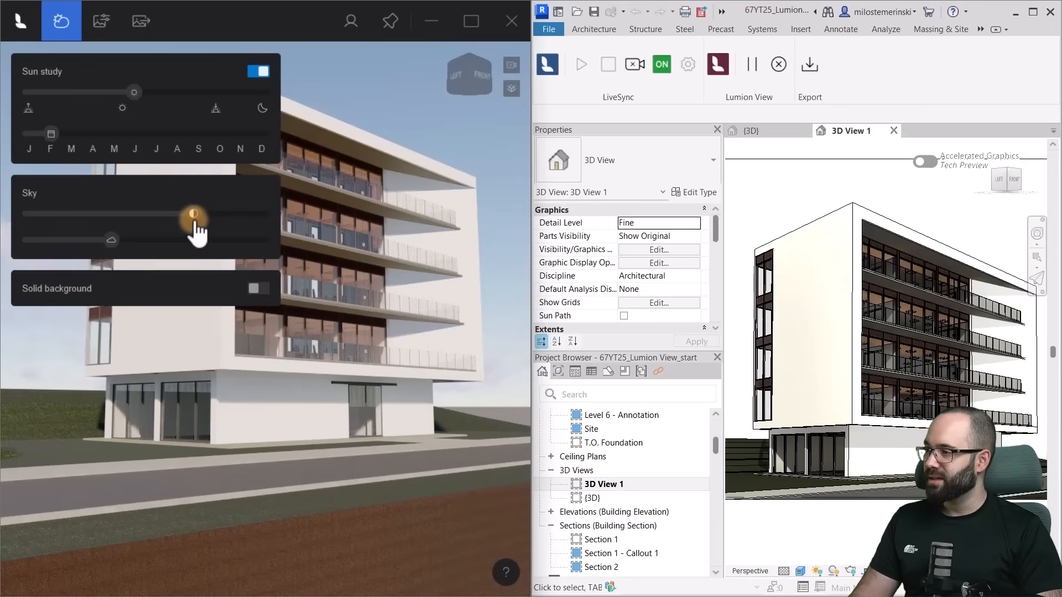
{"action": "left_click_drag", "start_coordinate": [193, 214], "coordinate": [261, 214]}
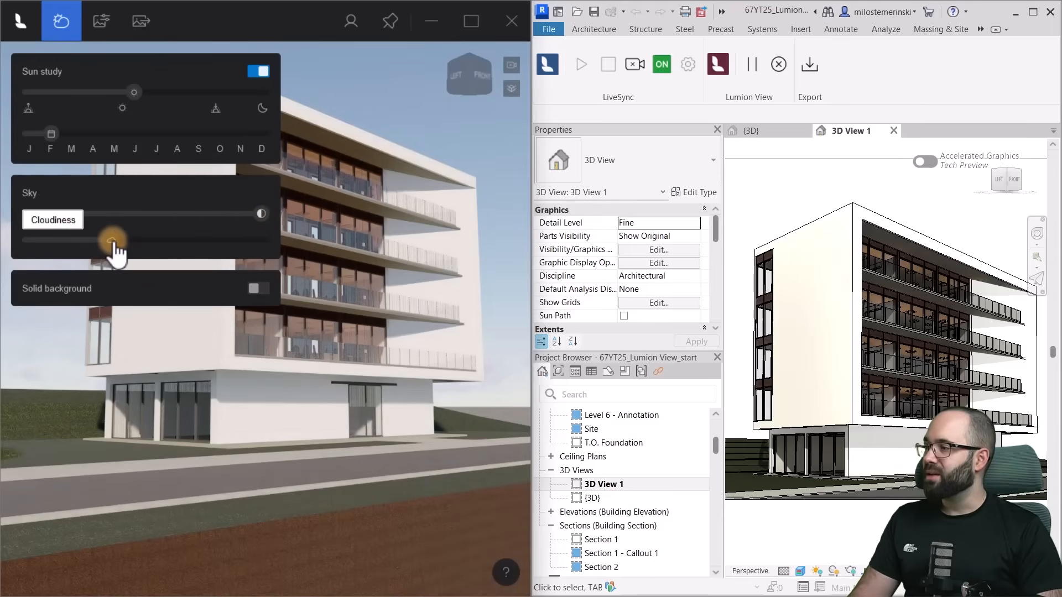
{"action": "left_click_drag", "start_coordinate": [113, 243], "coordinate": [156, 243]}
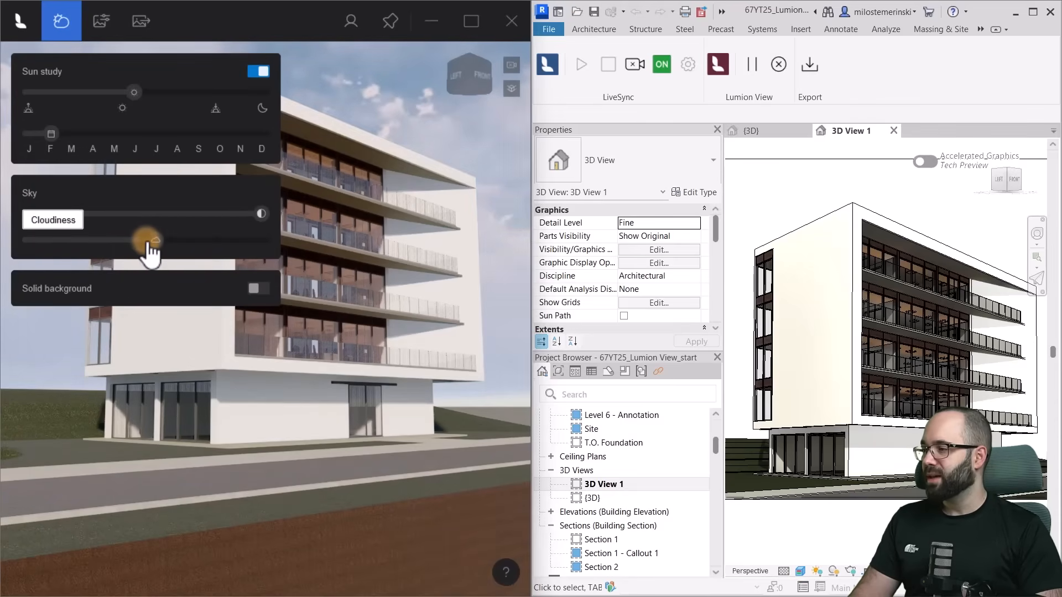
{"action": "mouse_move", "coordinate": [152, 242]}
{"action": "left_mouse_down"}
{"action": "mouse_move", "coordinate": [107, 243]}
{"action": "mouse_move", "coordinate": [124, 243]}
{"action": "left_mouse_up"}
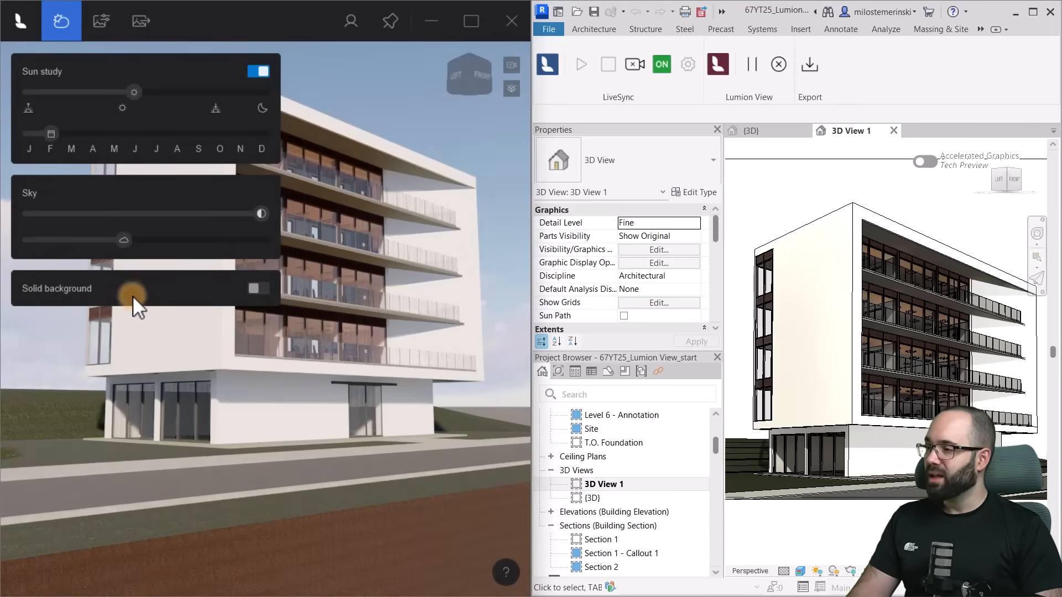
{"action": "left_click", "coordinate": [256, 290]}
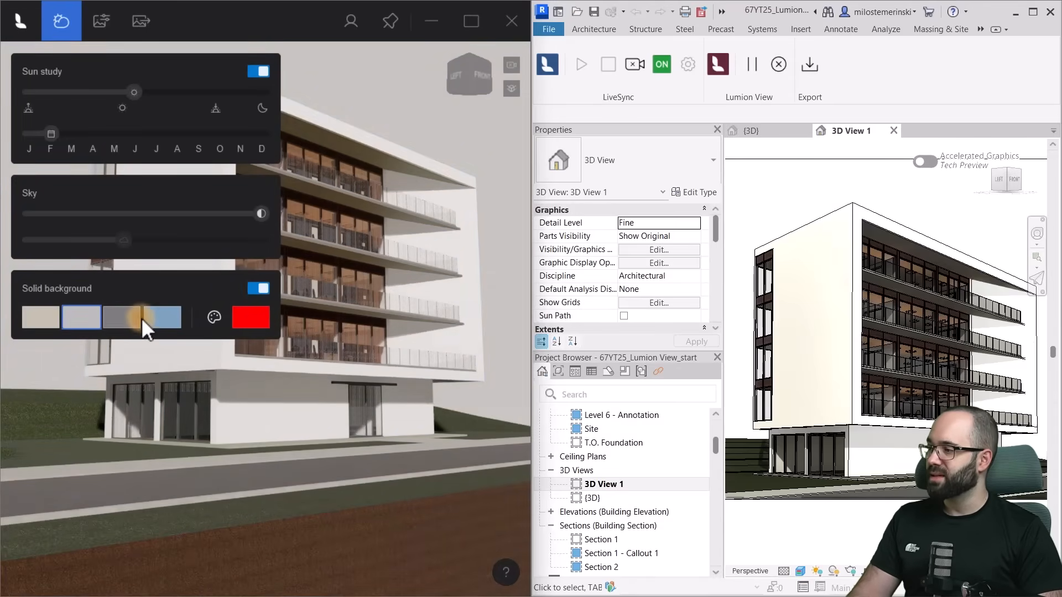
{"action": "left_click", "coordinate": [162, 317]}
{"action": "left_click", "coordinate": [250, 317]}
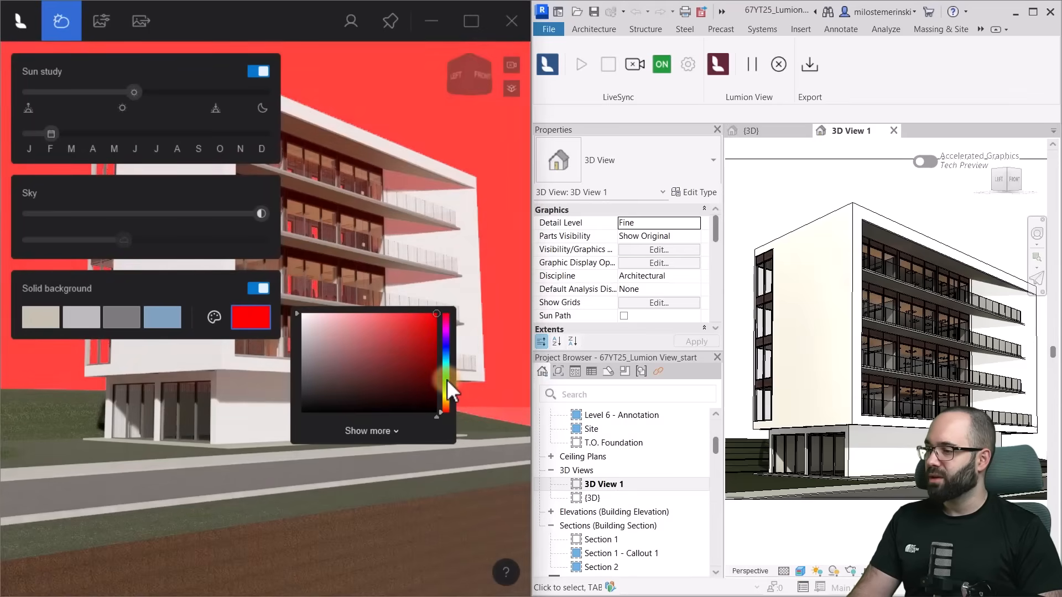
{"action": "left_click_drag", "start_coordinate": [448, 379], "coordinate": [446, 362]}
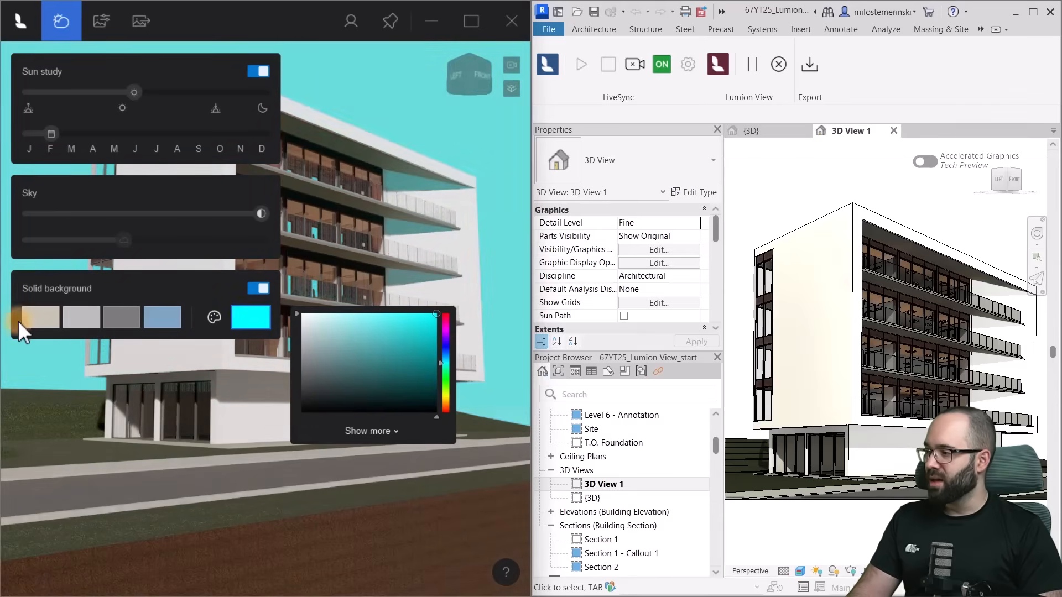
{"action": "left_click", "coordinate": [40, 318]}
{"action": "left_click", "coordinate": [258, 289]}
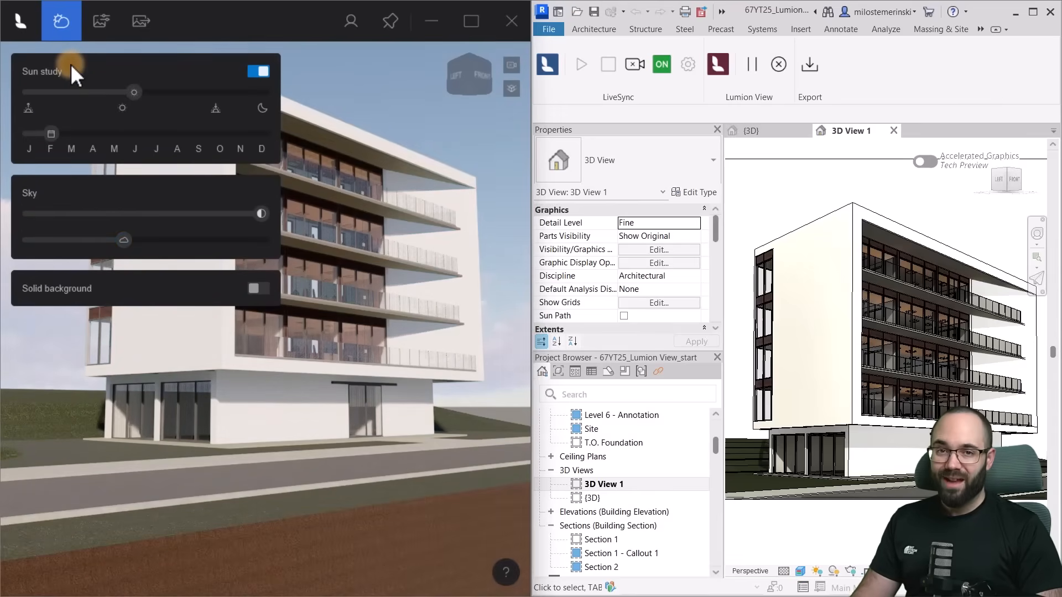
Show the visual style settings in Realistic and orbit to a higher corner angle.
{"action": "left_click", "coordinate": [100, 21]}
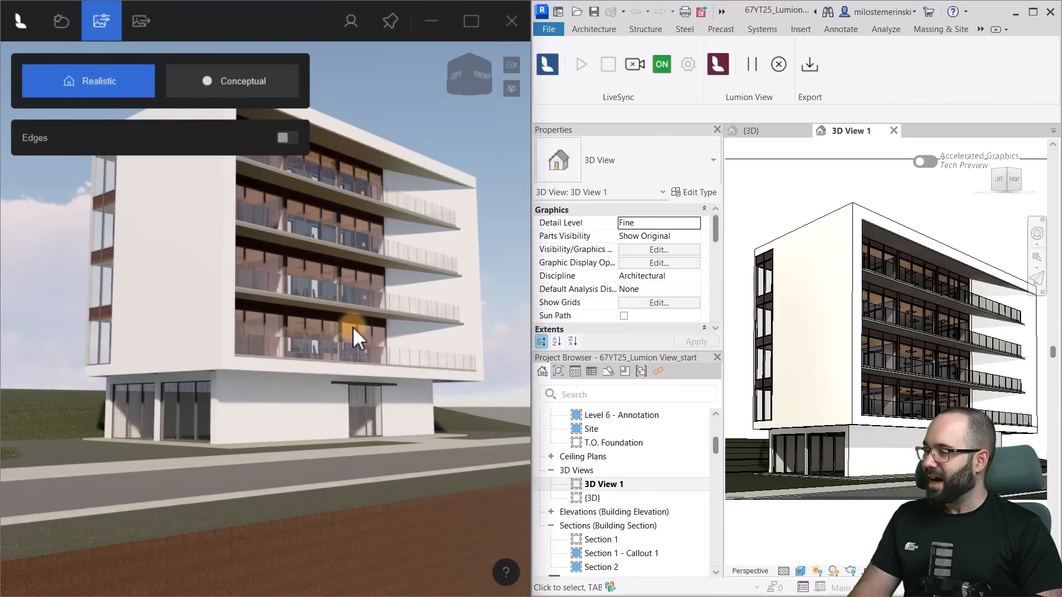
{"action": "right_click_drag", "start_coordinate": [330, 384], "coordinate": [240, 287]}
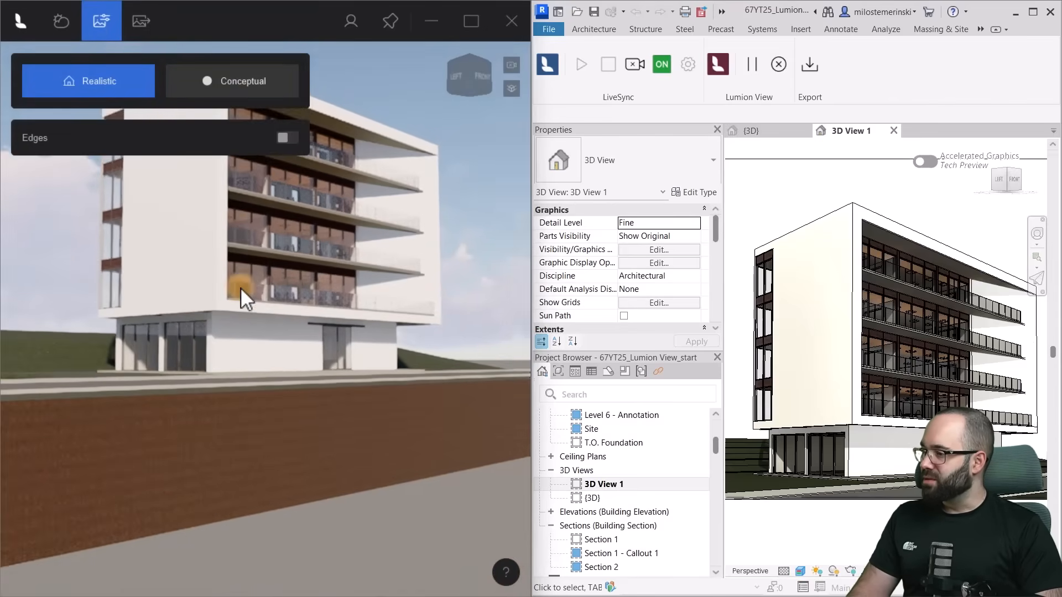
{"action": "left_click_drag", "start_coordinate": [452, 83], "coordinate": [493, 104]}
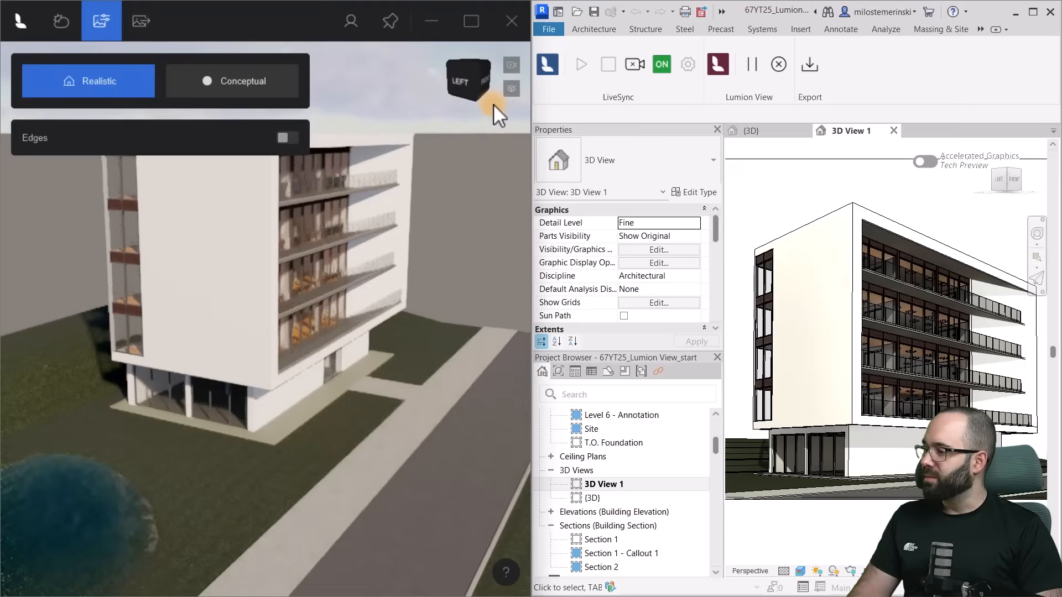
{"action": "mouse_move", "coordinate": [474, 104]}
{"action": "right_mouse_down"}
{"action": "mouse_move", "coordinate": [457, 277]}
{"action": "mouse_move", "coordinate": [445, 248]}
{"action": "right_mouse_up"}
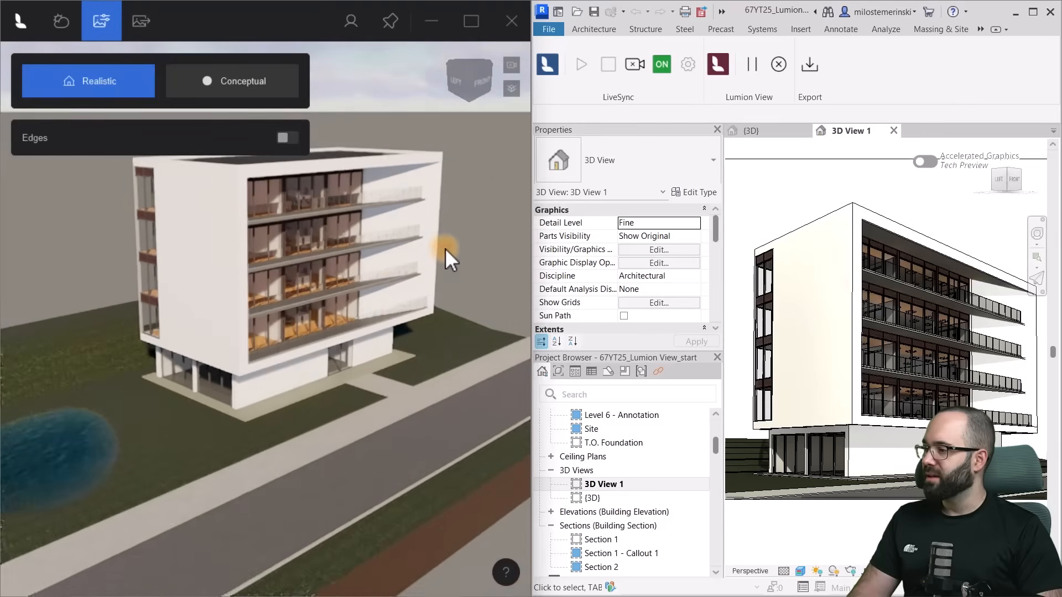
{"action": "right_click_drag", "start_coordinate": [332, 373], "coordinate": [149, 486]}
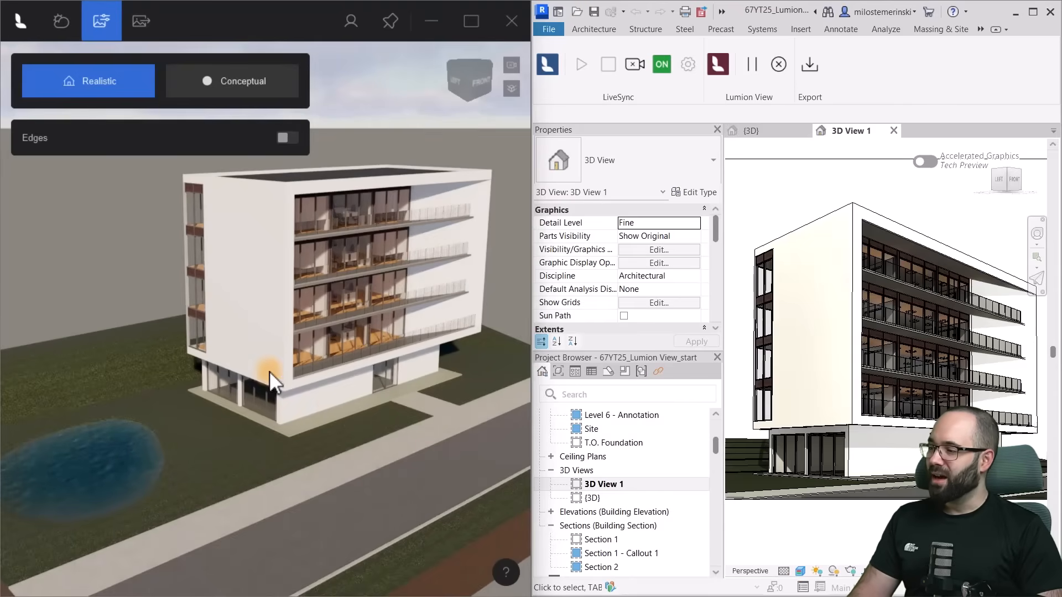
{"action": "right_click_drag", "start_coordinate": [336, 268], "coordinate": [302, 248]}
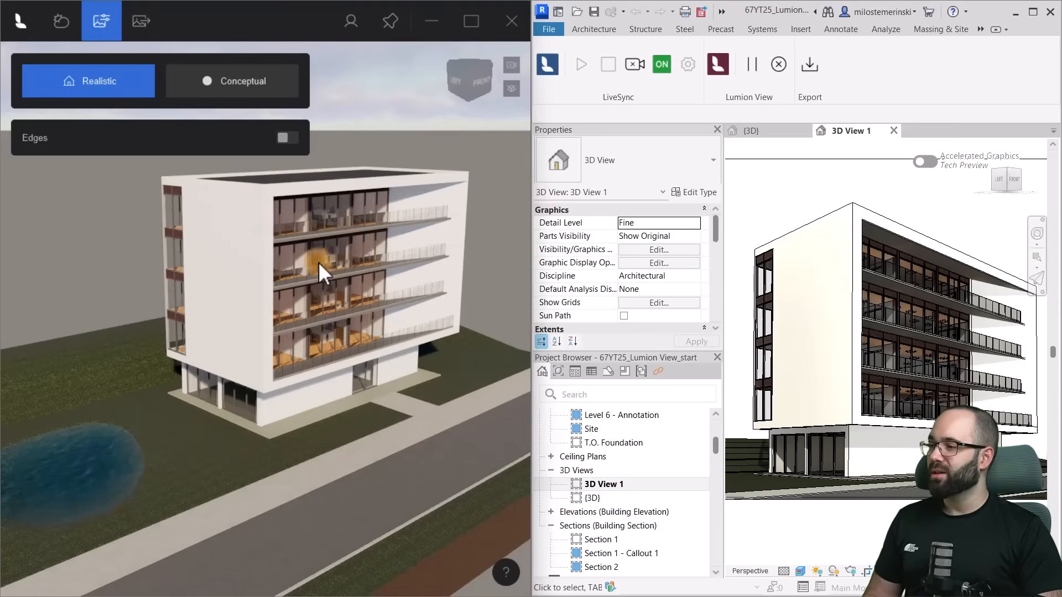
{"action": "right_click_drag", "start_coordinate": [328, 284], "coordinate": [316, 287]}
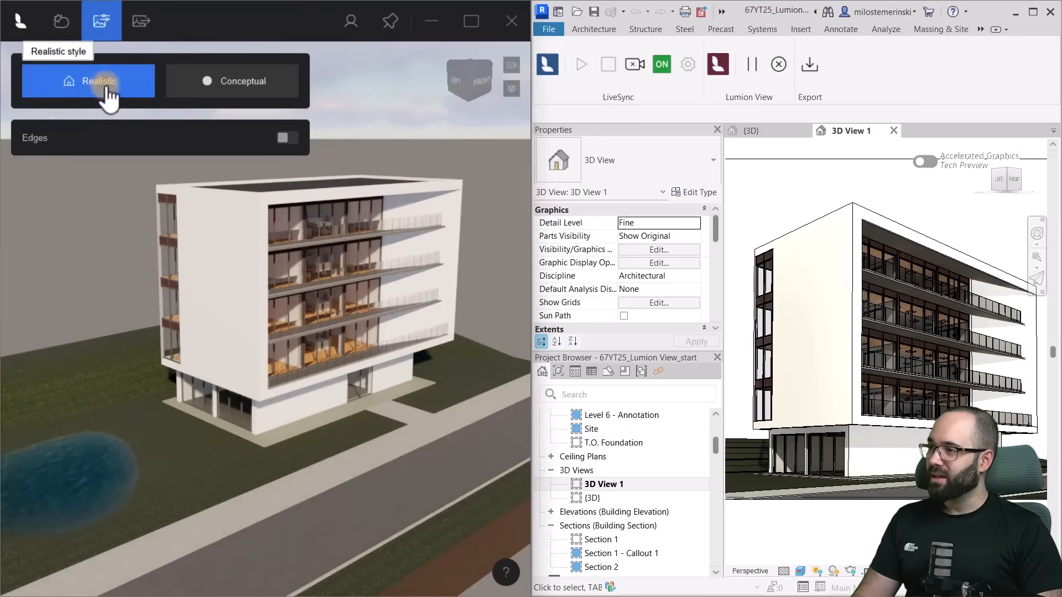
{"action": "left_click", "coordinate": [285, 139]}
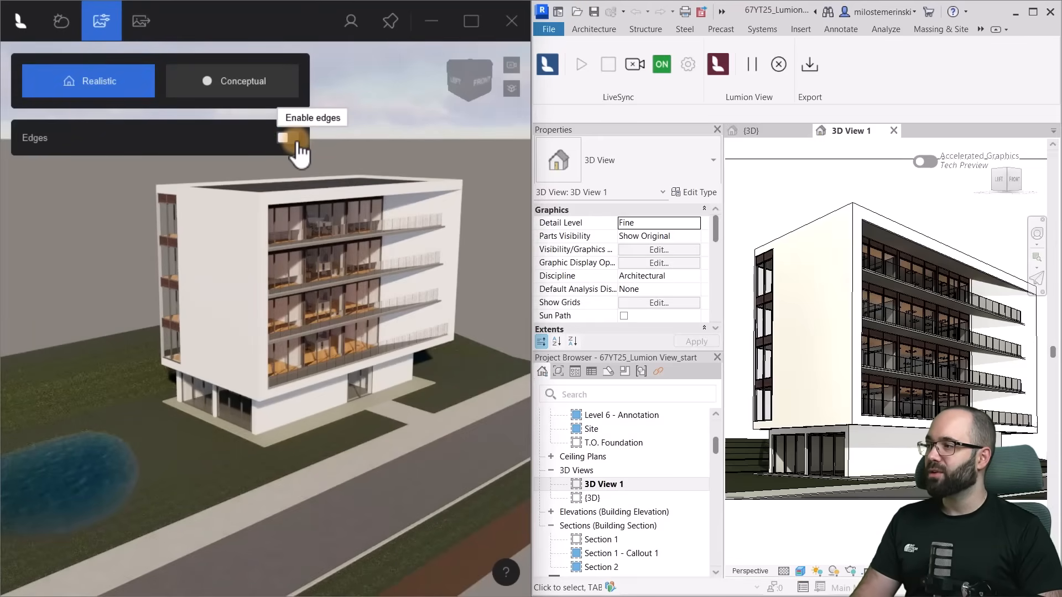
{"action": "left_click", "coordinate": [292, 143]}
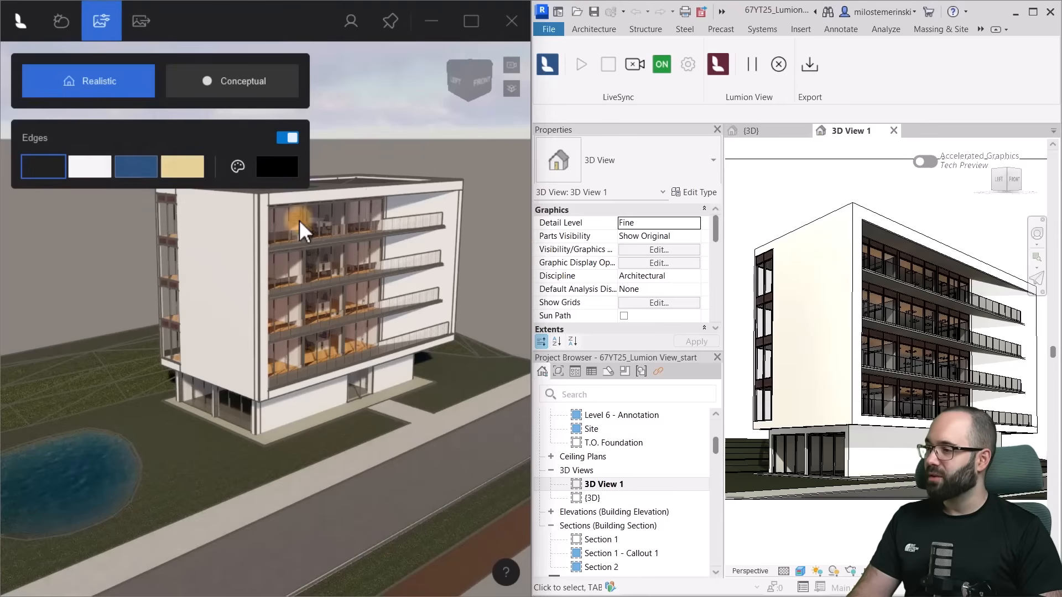
{"action": "left_click", "coordinate": [189, 170]}
{"action": "left_click", "coordinate": [89, 166]}
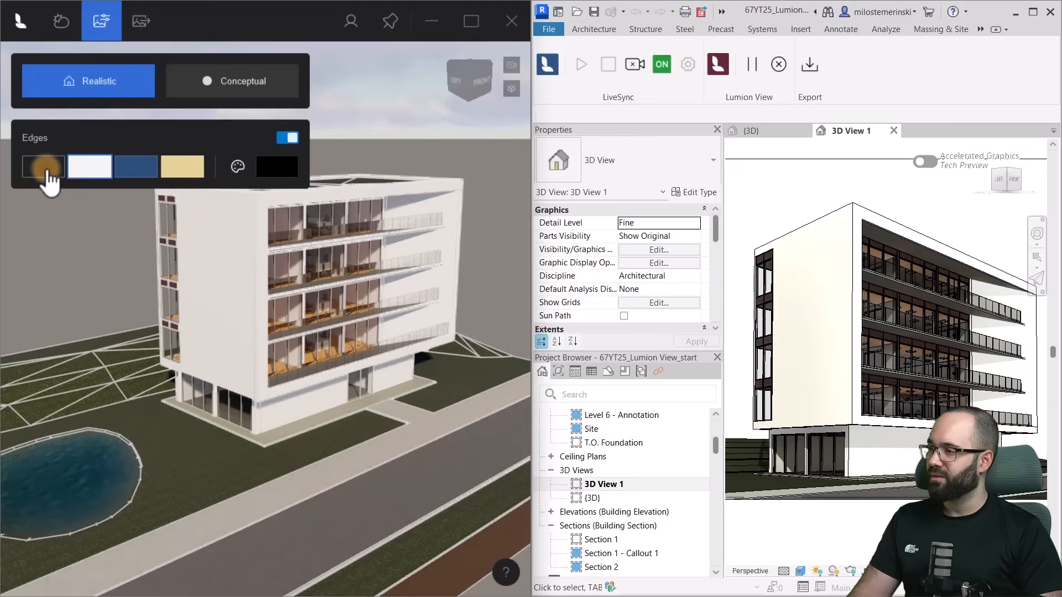
{"action": "left_click", "coordinate": [44, 166]}
{"action": "left_click", "coordinate": [278, 166]}
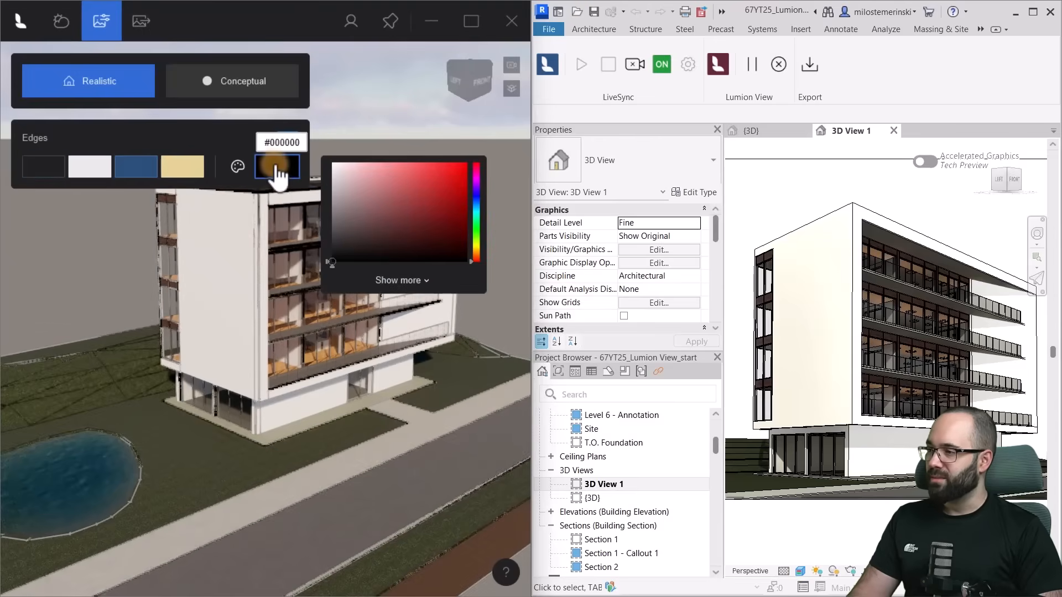
{"action": "left_click", "coordinate": [464, 174]}
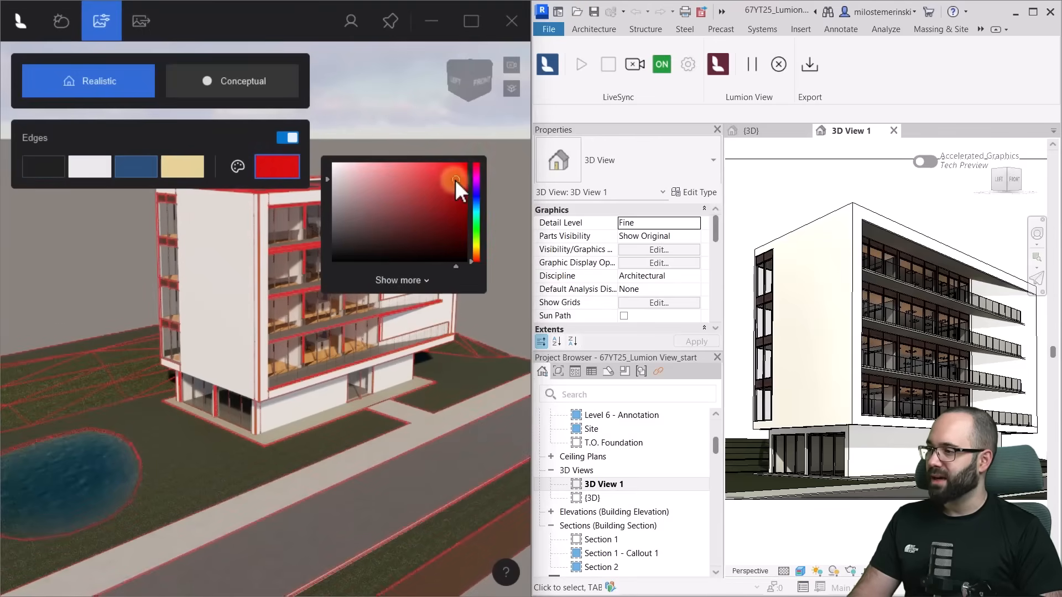
{"action": "left_click", "coordinate": [16, 166]}
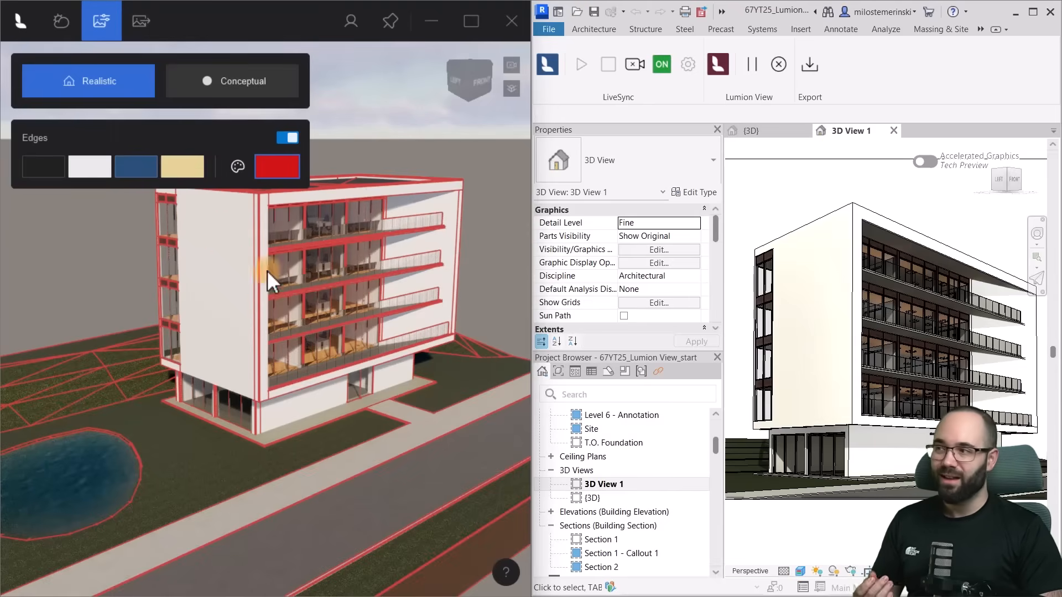
{"action": "left_click", "coordinate": [290, 139]}
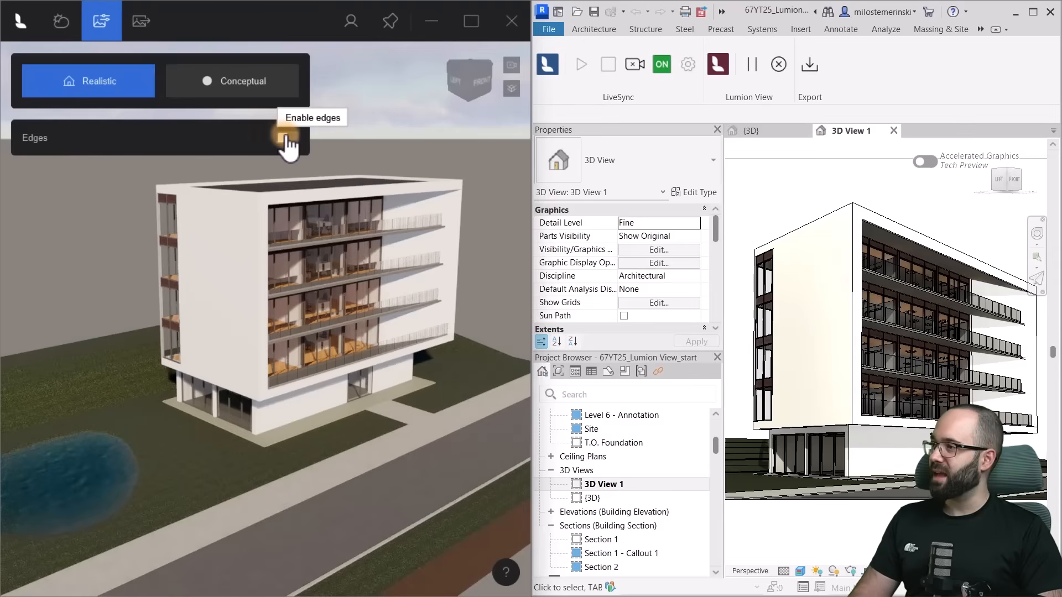
{"action": "left_click", "coordinate": [243, 81]}
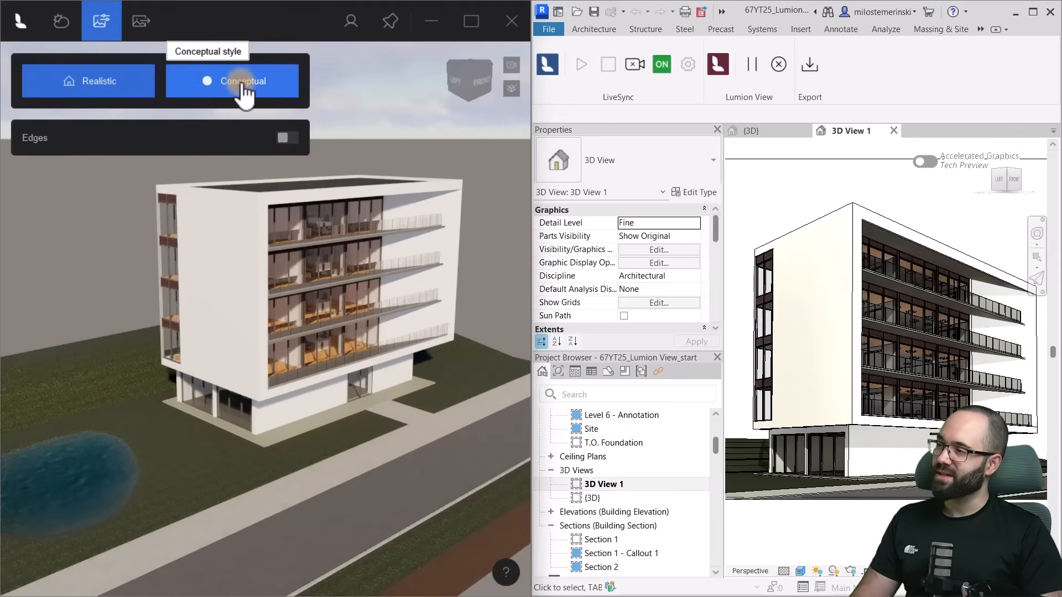
Enable a section box on 3D View 1 and lower its top below the roof.
{"action": "left_click", "coordinate": [273, 87]}
{"action": "left_click", "coordinate": [815, 195]}
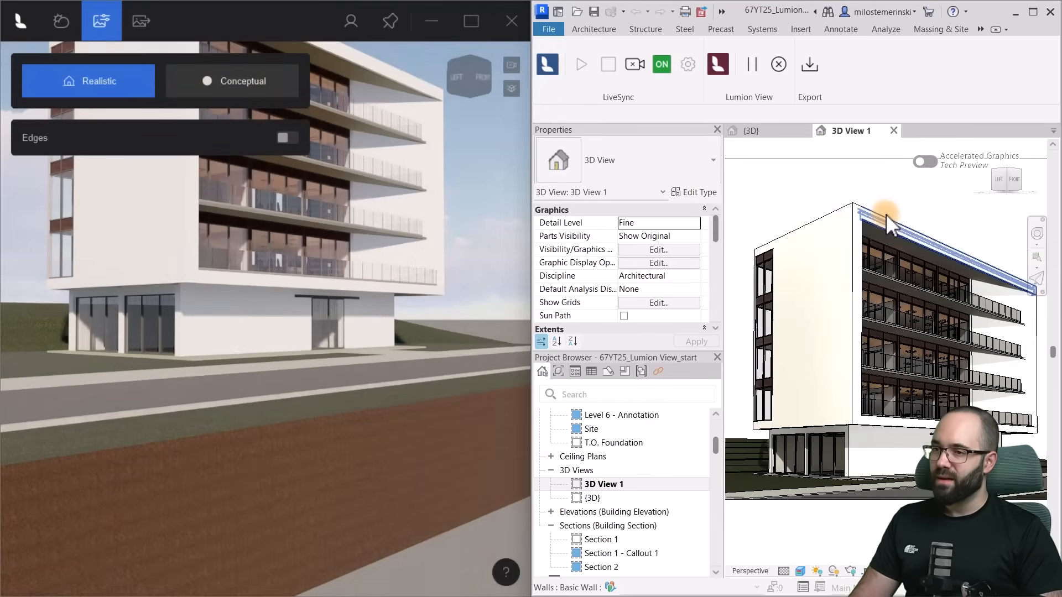
{"action": "scroll", "coordinate": [651, 287], "scroll_direction": "down", "scroll_amount": 3}
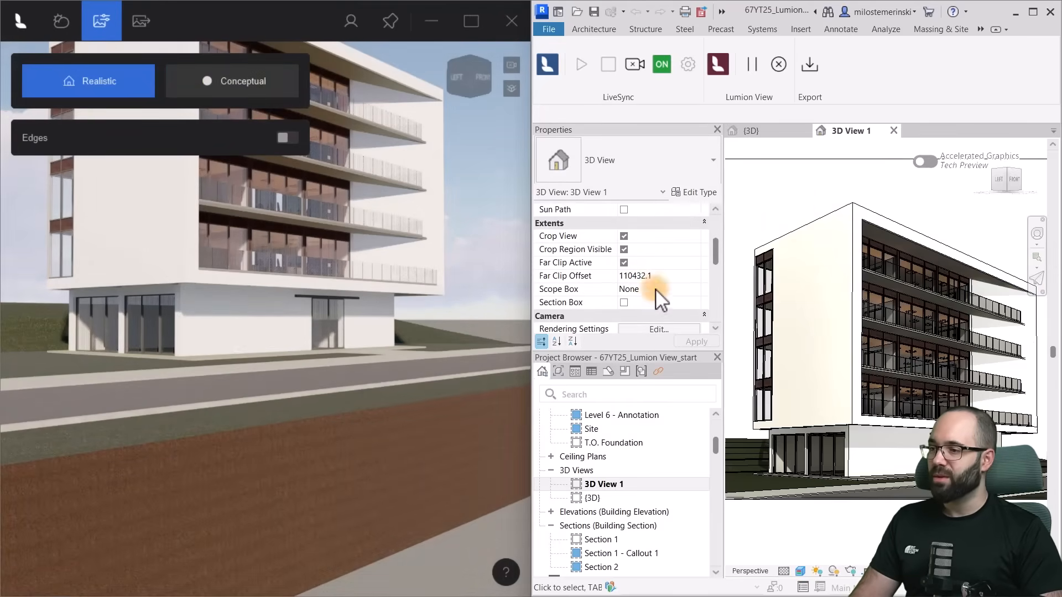
{"action": "scroll", "coordinate": [655, 290], "scroll_direction": "down", "scroll_amount": 1}
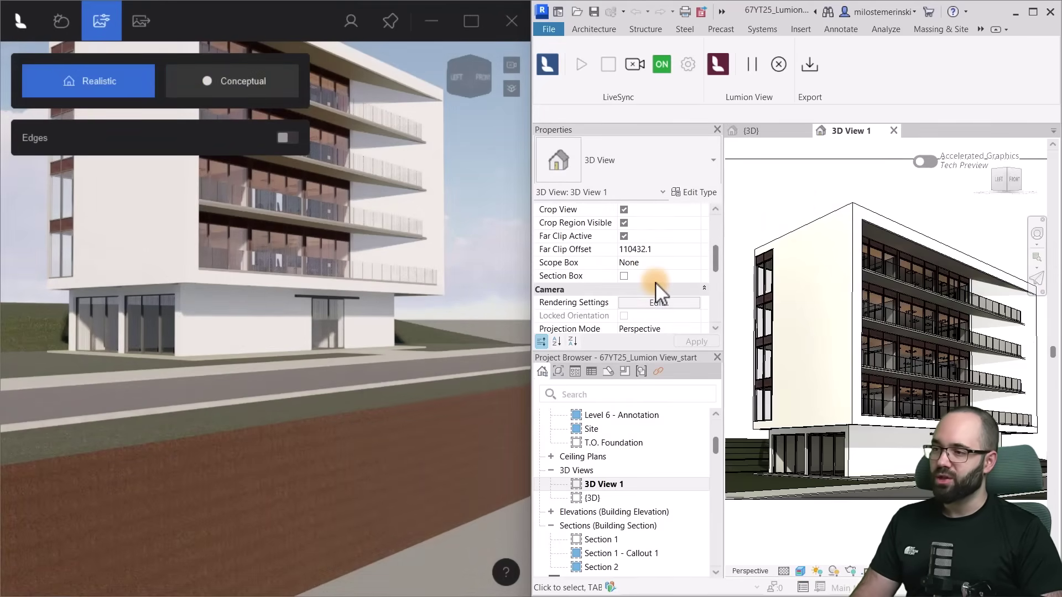
{"action": "left_click", "coordinate": [625, 277]}
{"action": "left_click", "coordinate": [697, 342]}
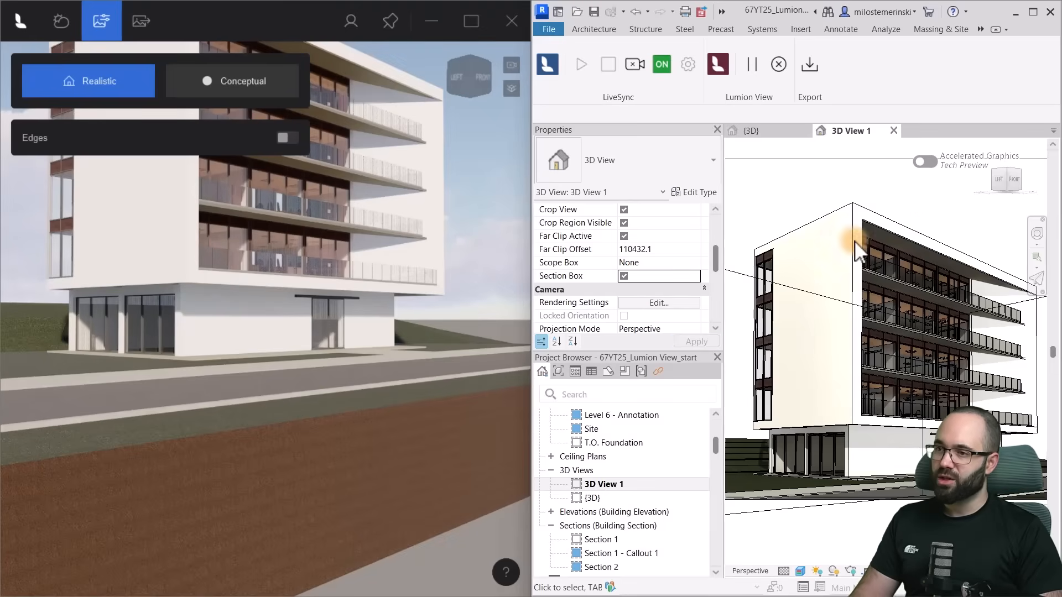
{"action": "left_click", "coordinate": [763, 285]}
{"action": "left_click", "coordinate": [746, 277]}
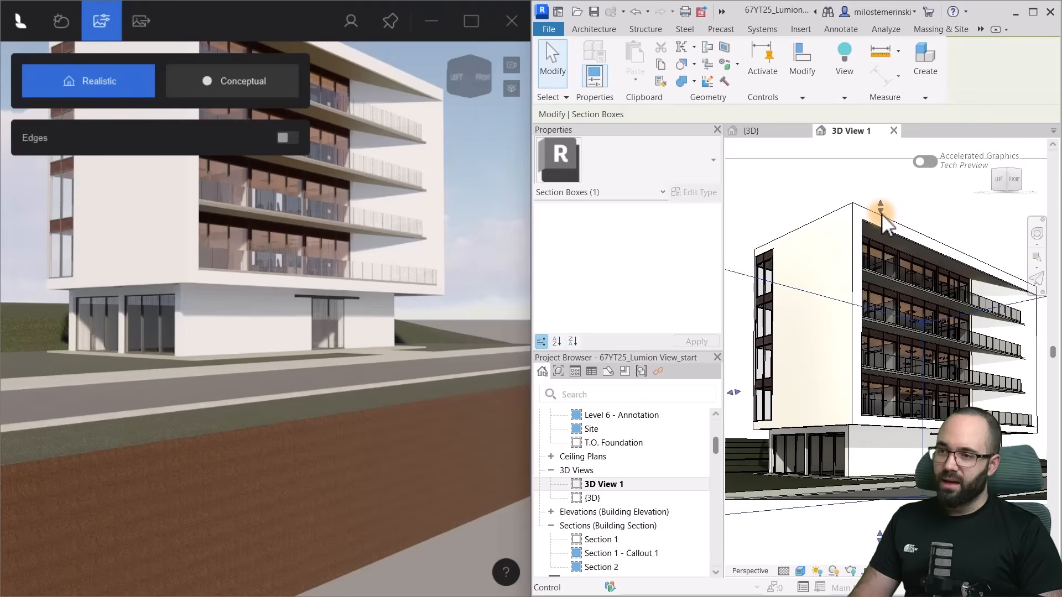
{"action": "left_click_drag", "start_coordinate": [876, 286], "coordinate": [889, 280]}
Look down into the cut top floor, pull in a box side and move the camera closer.
{"action": "mouse_move", "coordinate": [904, 249]}
{"action": "middle_mouse_down", "text": "shift"}
{"action": "mouse_move", "coordinate": [916, 342]}
{"action": "mouse_move", "coordinate": [916, 321]}
{"action": "middle_mouse_up", "text": "shift"}
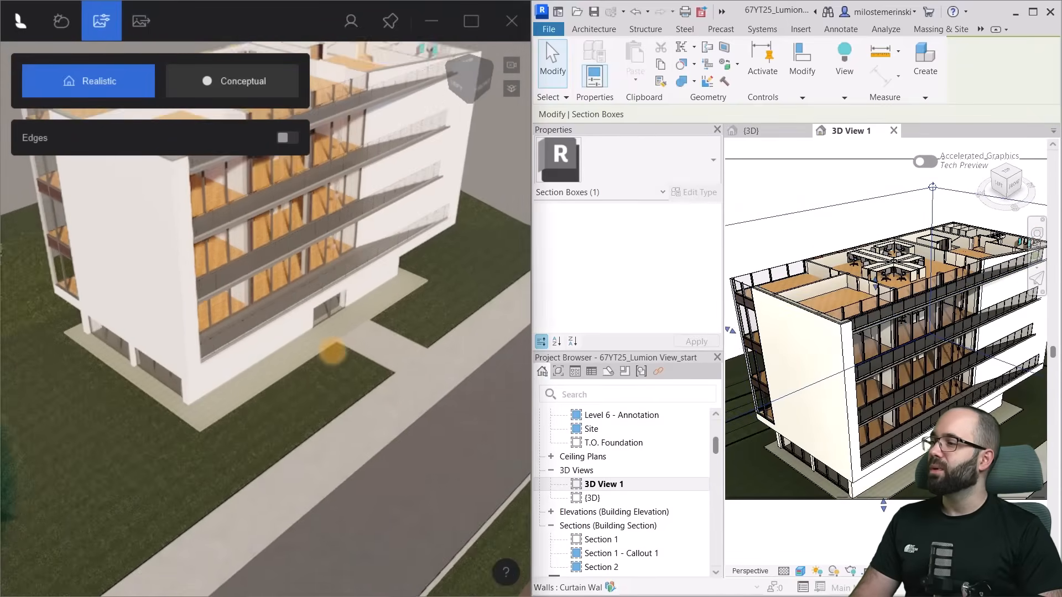
{"action": "right_click_drag", "start_coordinate": [332, 353], "coordinate": [249, 290]}
{"action": "scroll", "coordinate": [353, 439], "scroll_direction": "down", "scroll_amount": 5}
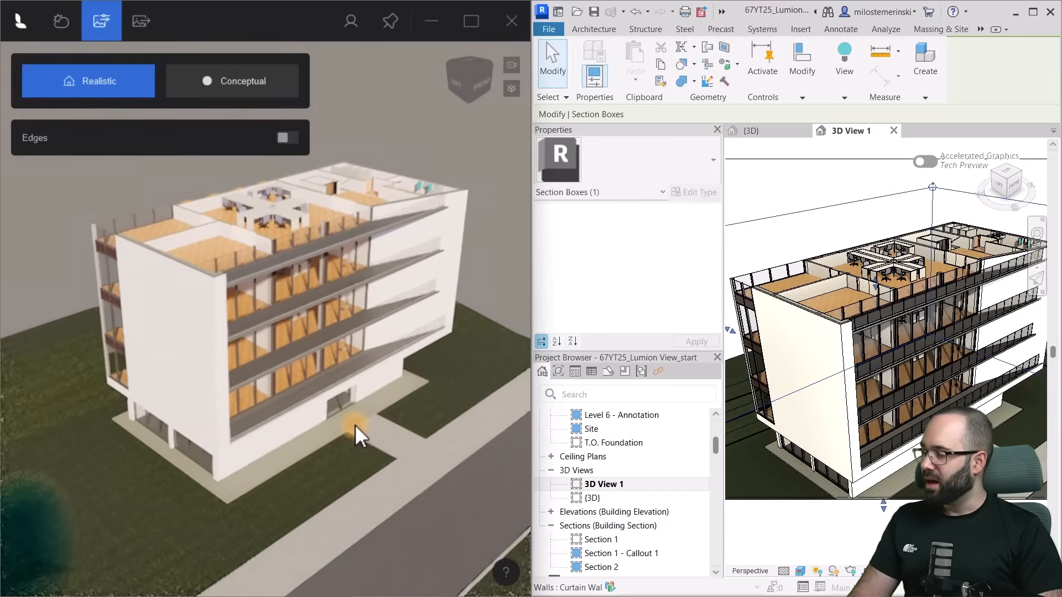
{"action": "right_click_drag", "start_coordinate": [356, 422], "coordinate": [303, 388]}
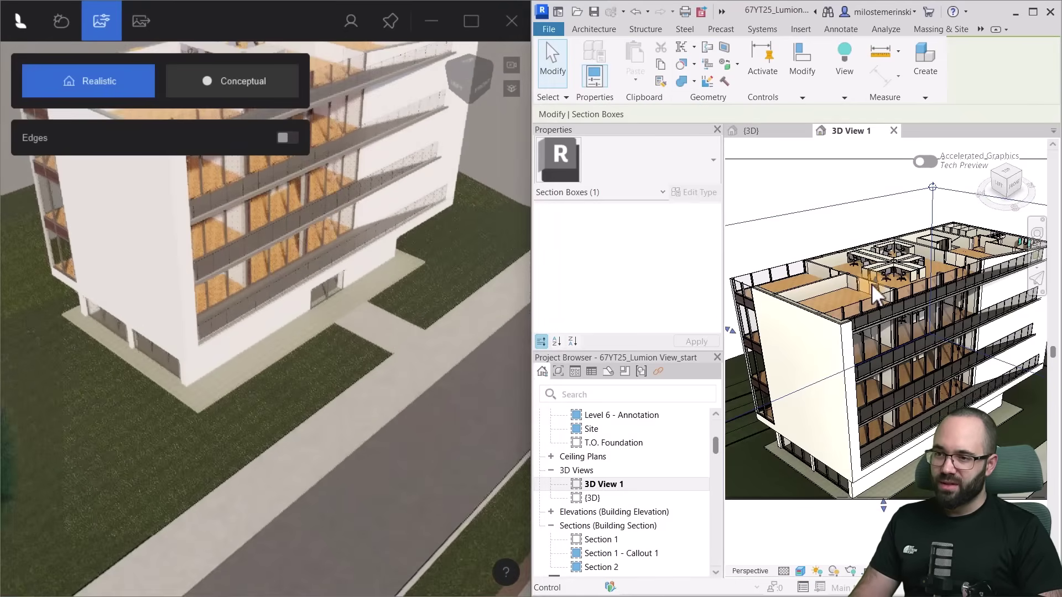
{"action": "left_click_drag", "start_coordinate": [871, 284], "coordinate": [875, 266]}
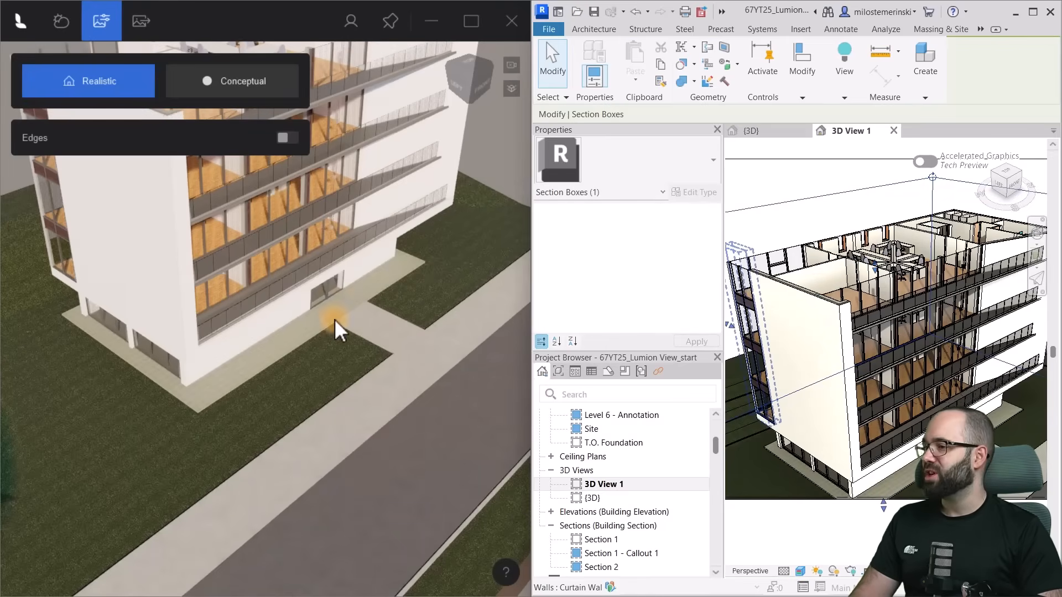
{"action": "left_click_drag", "start_coordinate": [895, 314], "coordinate": [893, 276]}
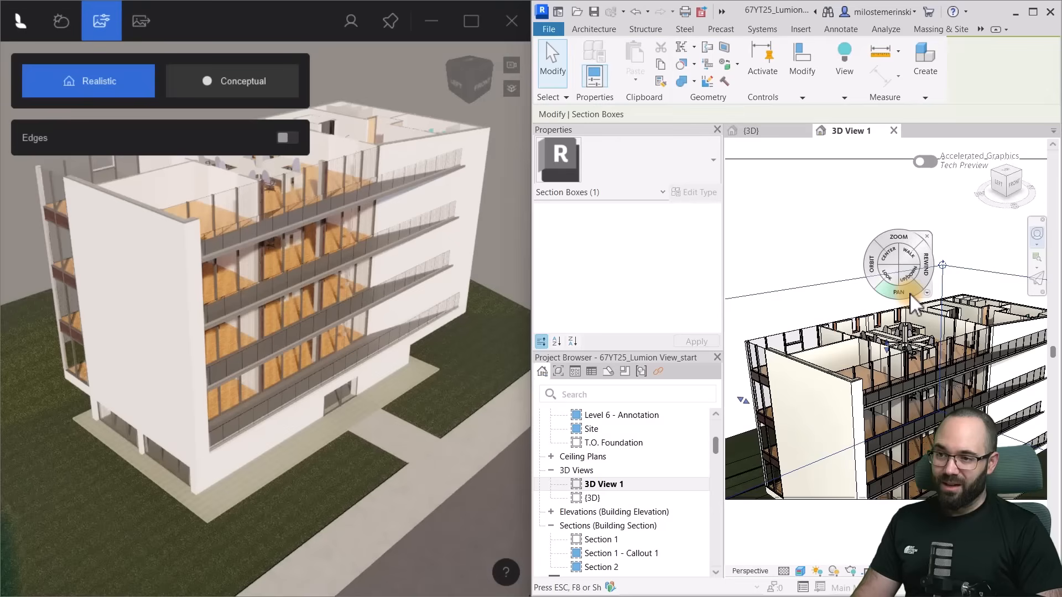
{"action": "left_click", "coordinate": [918, 242]}
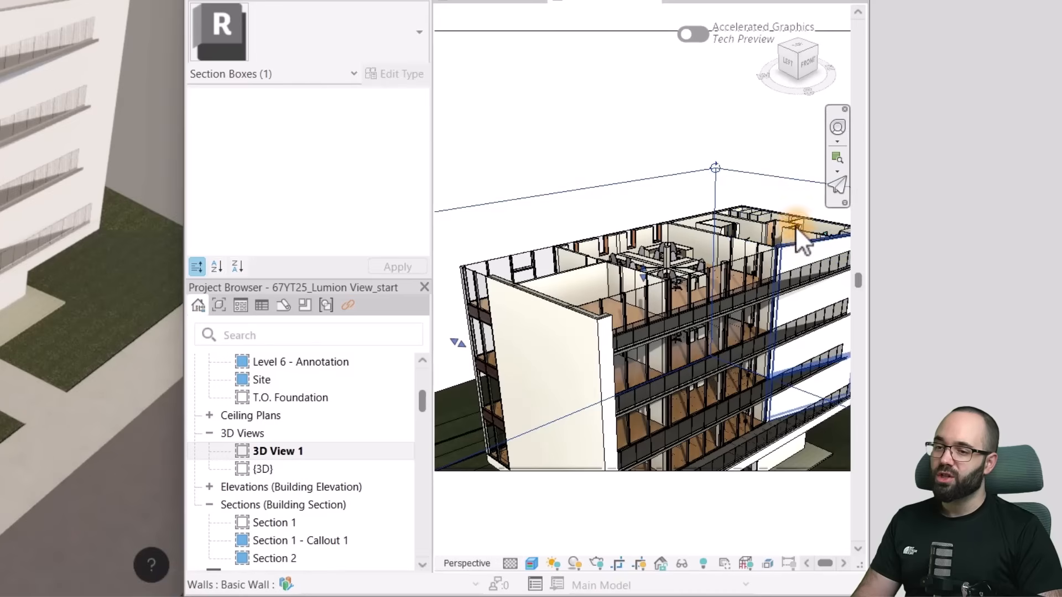
{"action": "left_click", "coordinate": [795, 225]}
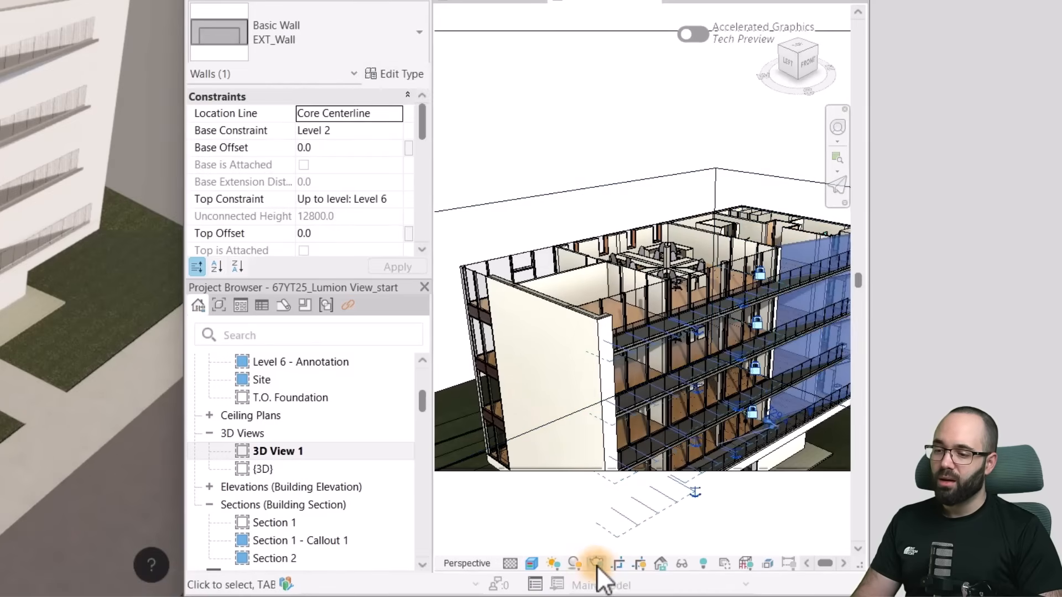
{"action": "left_click", "coordinate": [681, 563]}
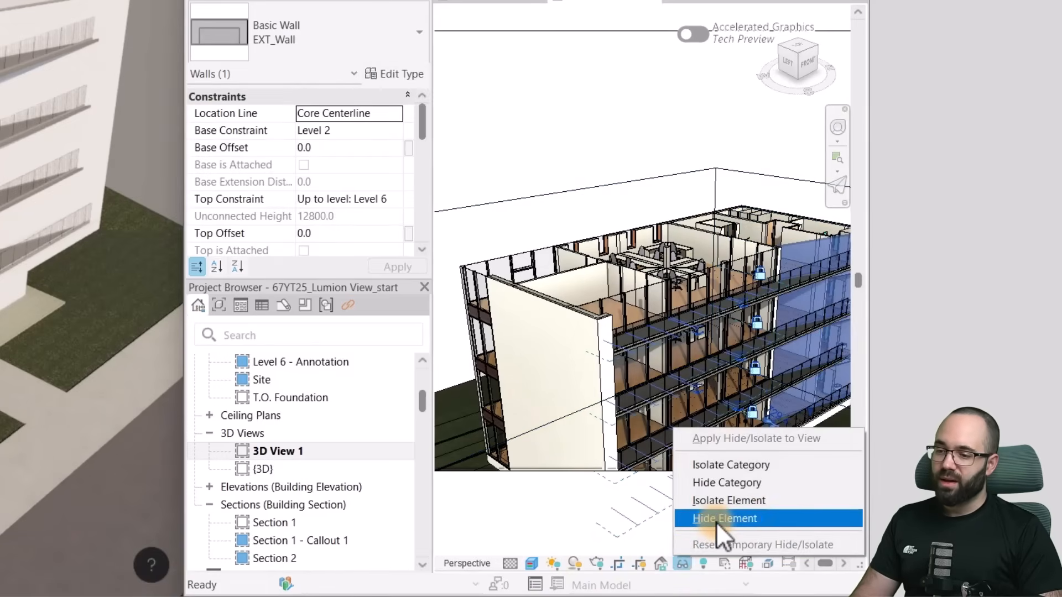
{"action": "left_click", "coordinate": [719, 521]}
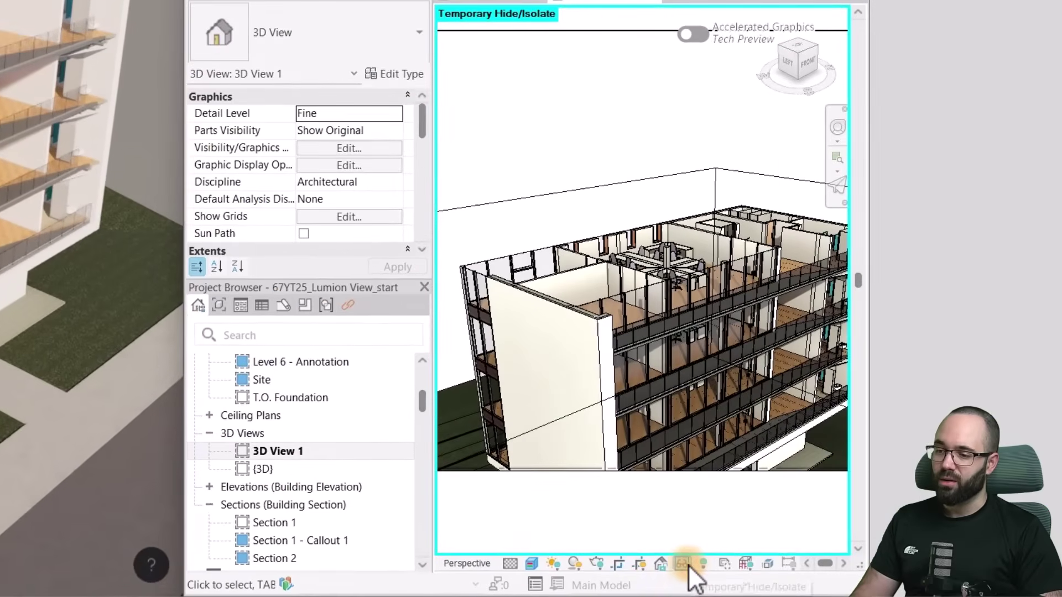
{"action": "left_click", "coordinate": [703, 564]}
{"action": "left_click", "coordinate": [761, 545]}
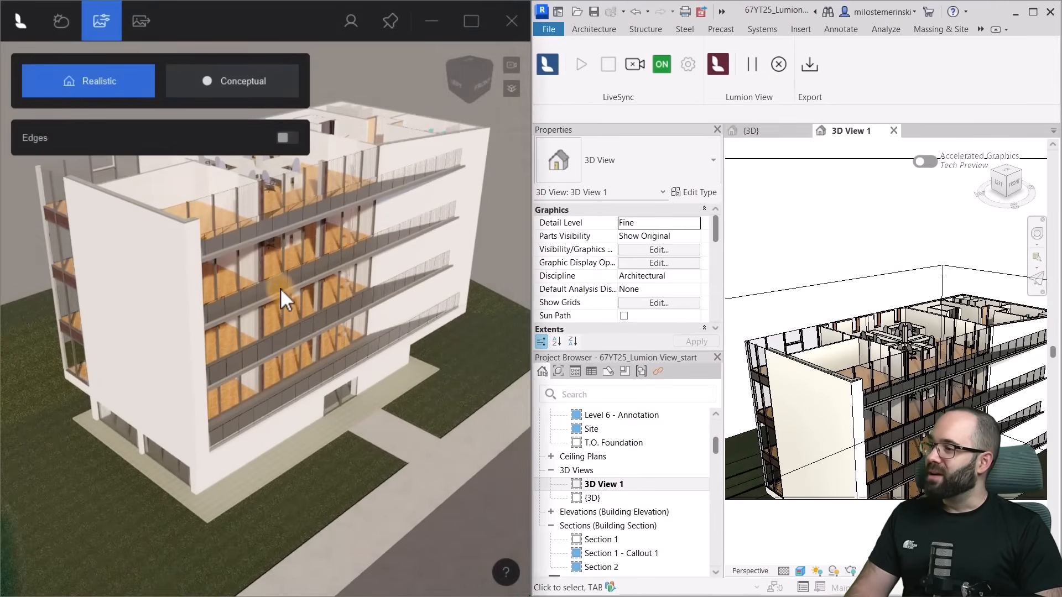
{"action": "mouse_move", "coordinate": [281, 288]}
{"action": "right_mouse_down"}
{"action": "mouse_move", "coordinate": [250, 332]}
{"action": "mouse_move", "coordinate": [283, 301]}
{"action": "right_mouse_up"}
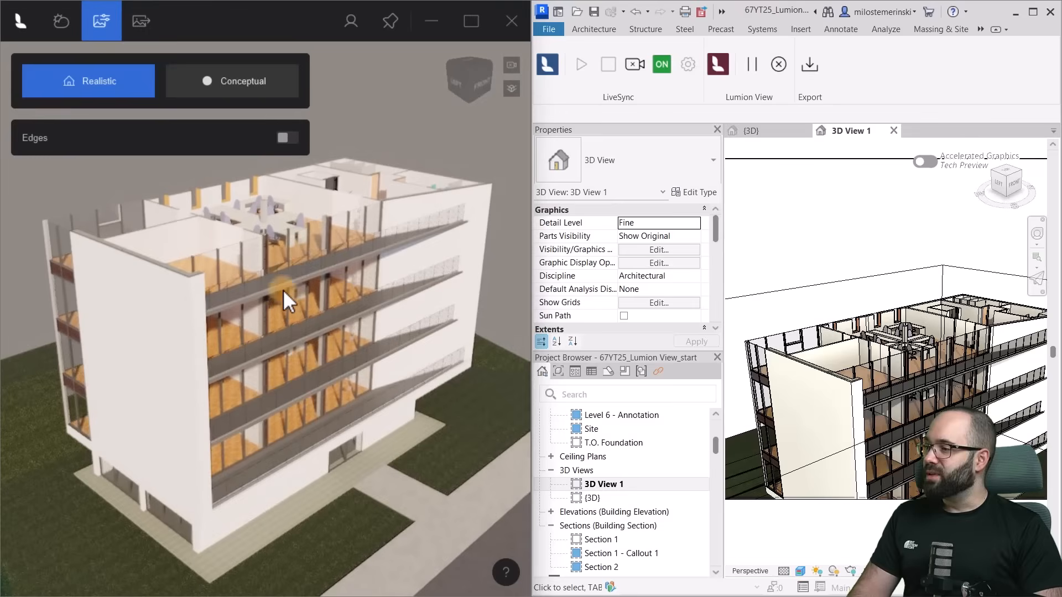
{"action": "left_click", "coordinate": [471, 82]}
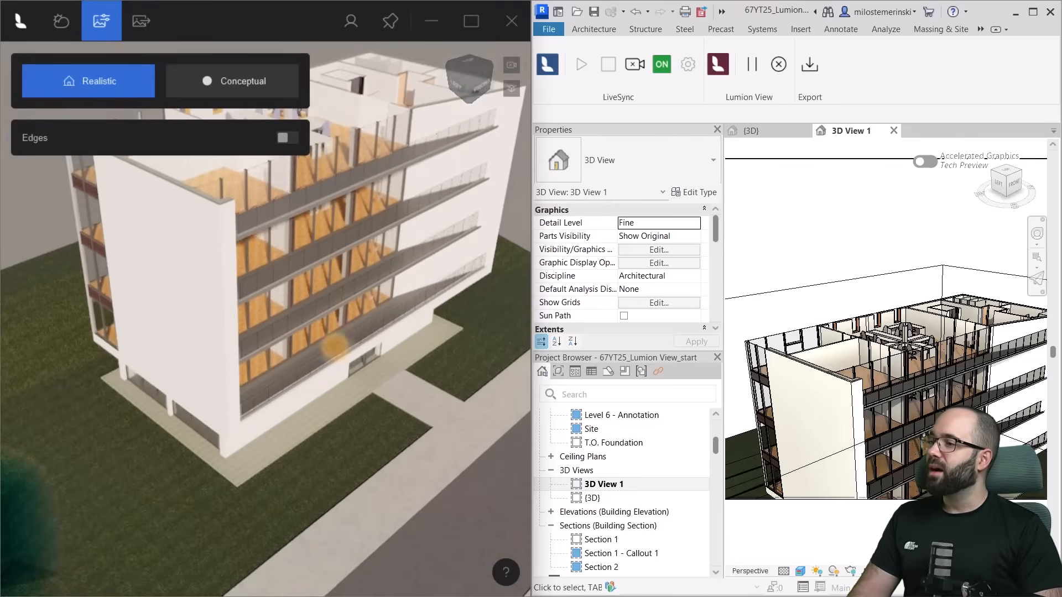
{"action": "scroll", "coordinate": [326, 330], "scroll_direction": "down", "scroll_amount": 4}
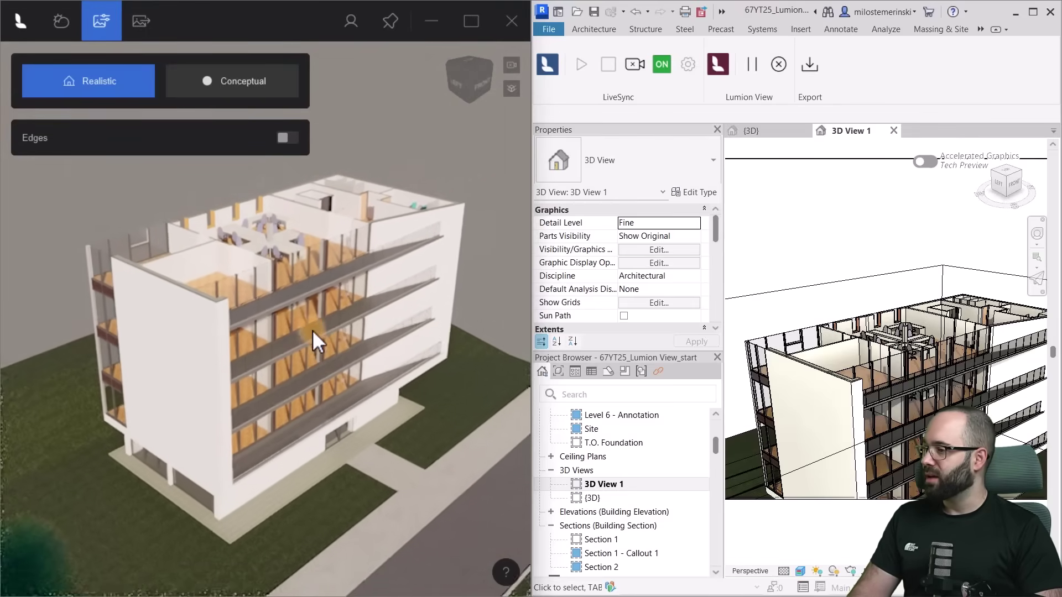
{"action": "right_click_drag", "start_coordinate": [313, 330], "coordinate": [349, 323]}
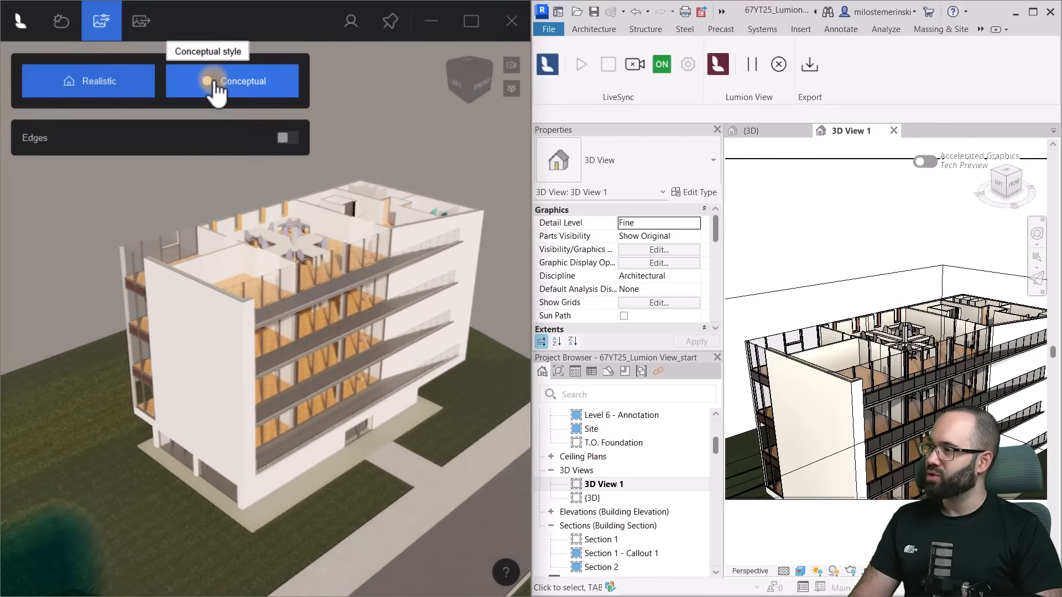
{"action": "left_click", "coordinate": [214, 86]}
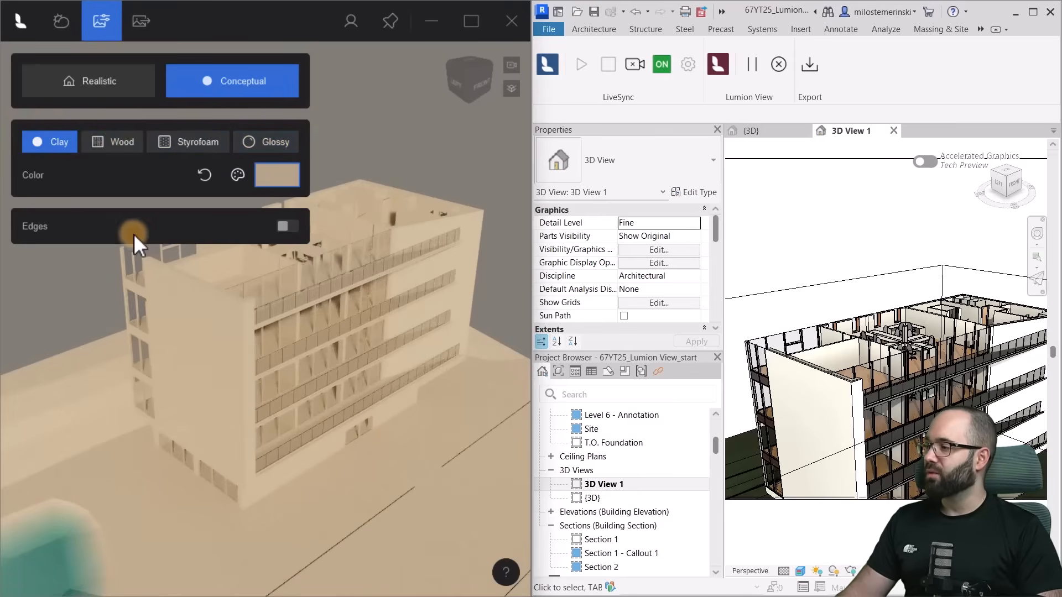
{"action": "left_click", "coordinate": [286, 226]}
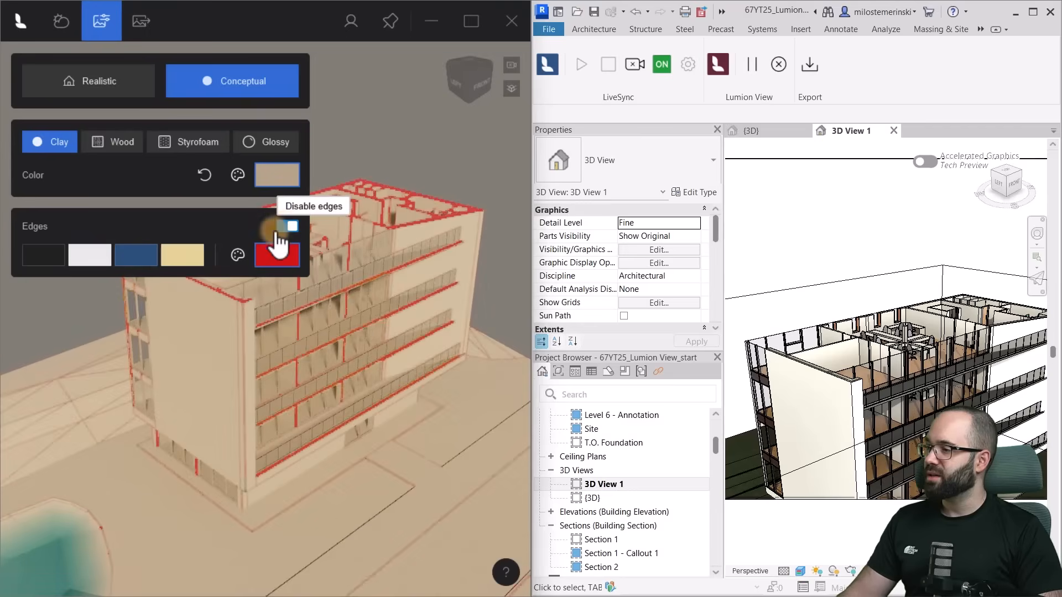
{"action": "left_click", "coordinate": [181, 255]}
{"action": "left_click", "coordinate": [137, 255]}
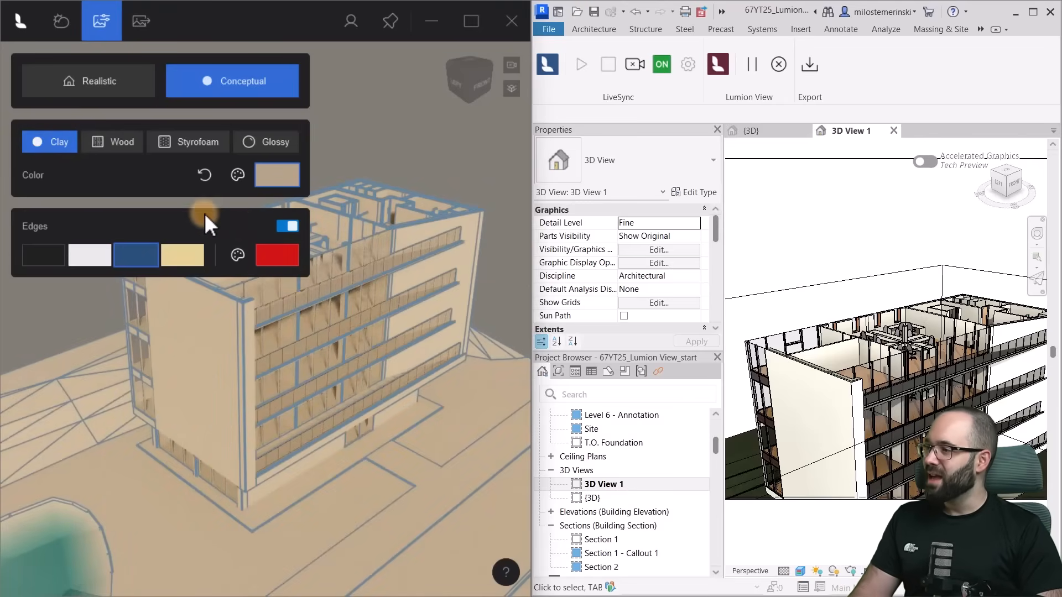
Remove edge outlines, apply the Wood material and orbit to a wider corner view.
{"action": "left_click", "coordinate": [292, 231]}
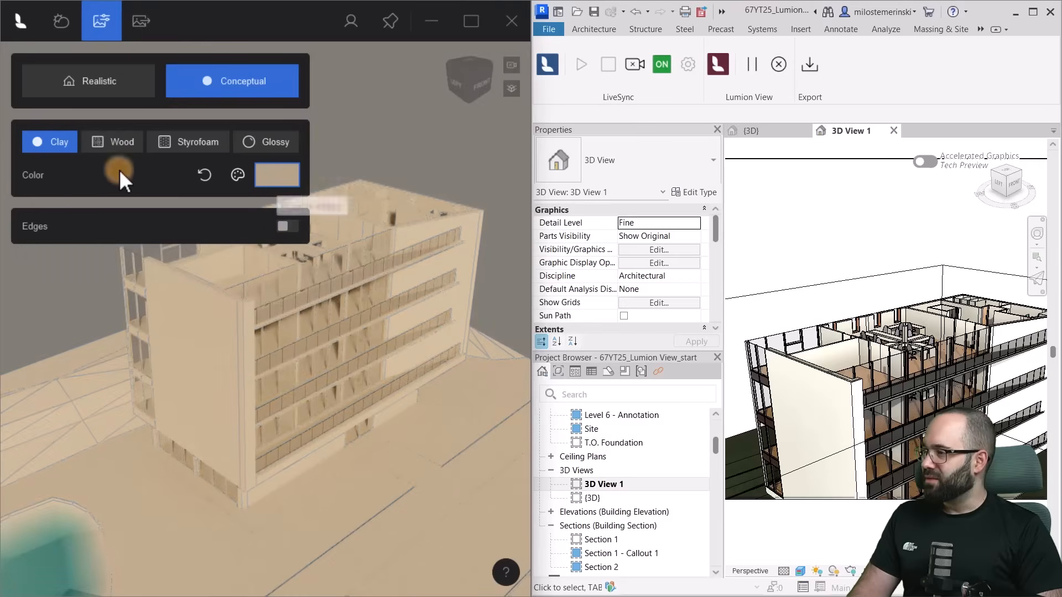
{"action": "left_click", "coordinate": [110, 142]}
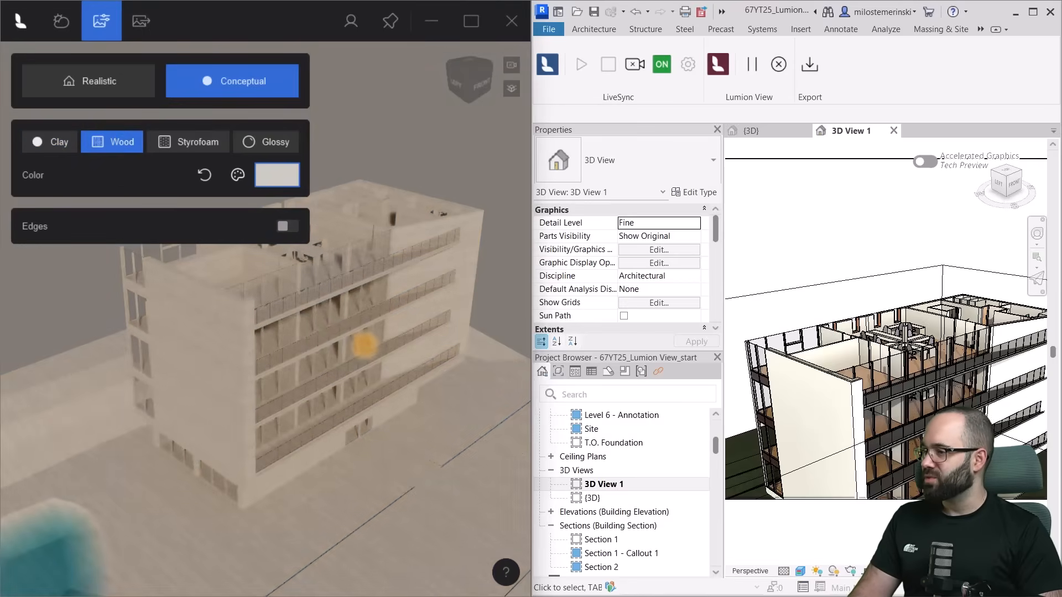
{"action": "right_click_drag", "start_coordinate": [364, 345], "coordinate": [322, 322]}
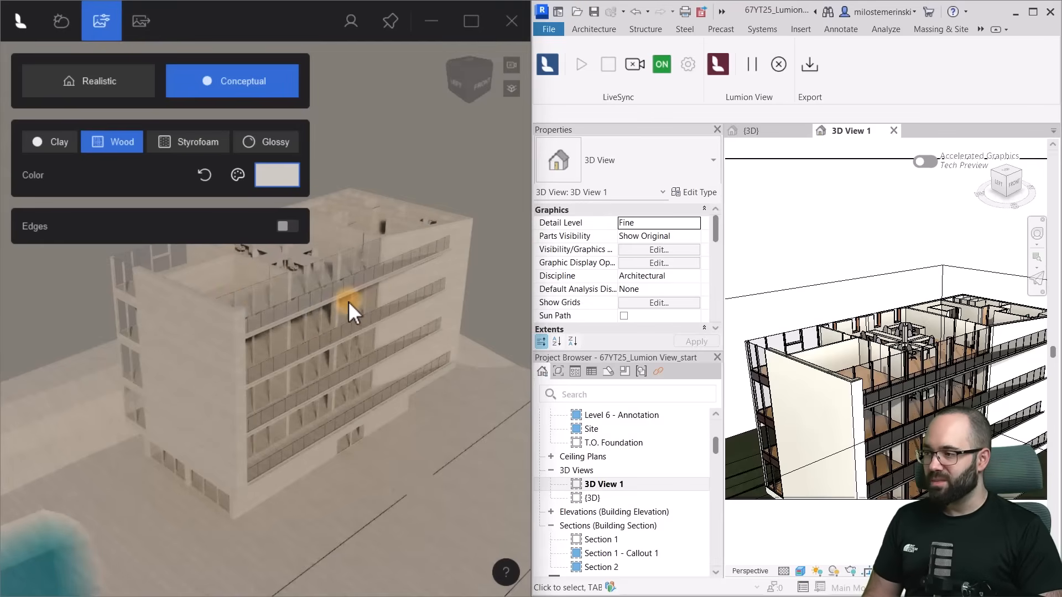
{"action": "right_click_drag", "start_coordinate": [349, 301], "coordinate": [284, 301]}
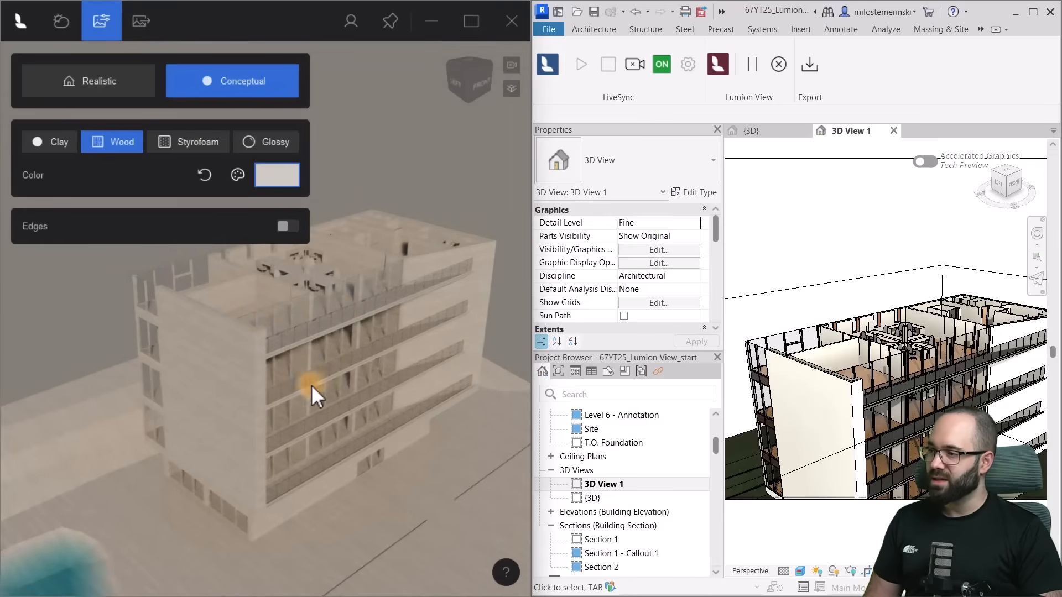
{"action": "right_click_drag", "start_coordinate": [312, 385], "coordinate": [152, 491]}
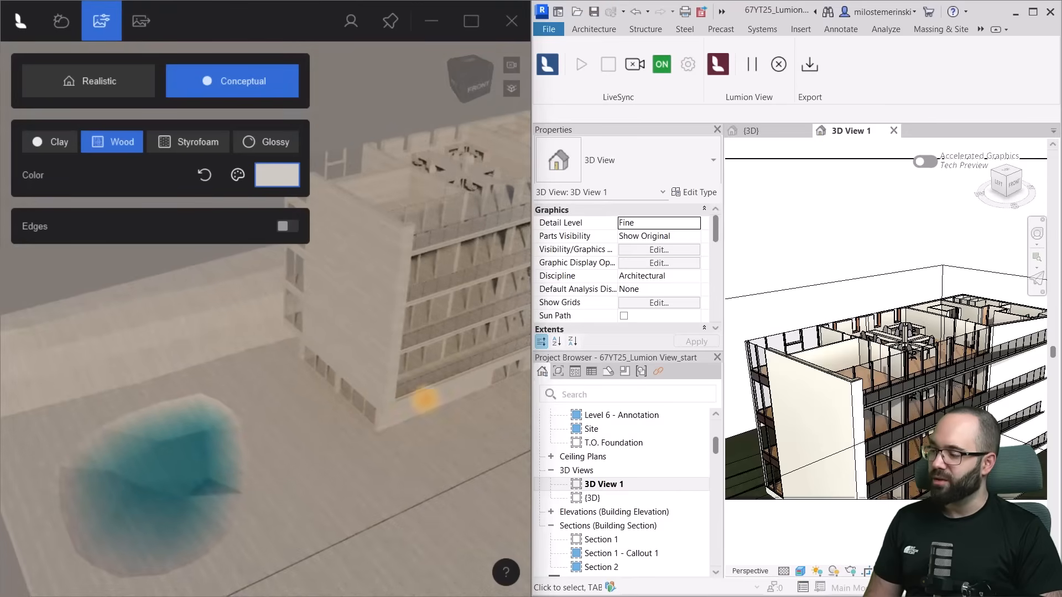
{"action": "right_click_drag", "start_coordinate": [266, 349], "coordinate": [349, 315]}
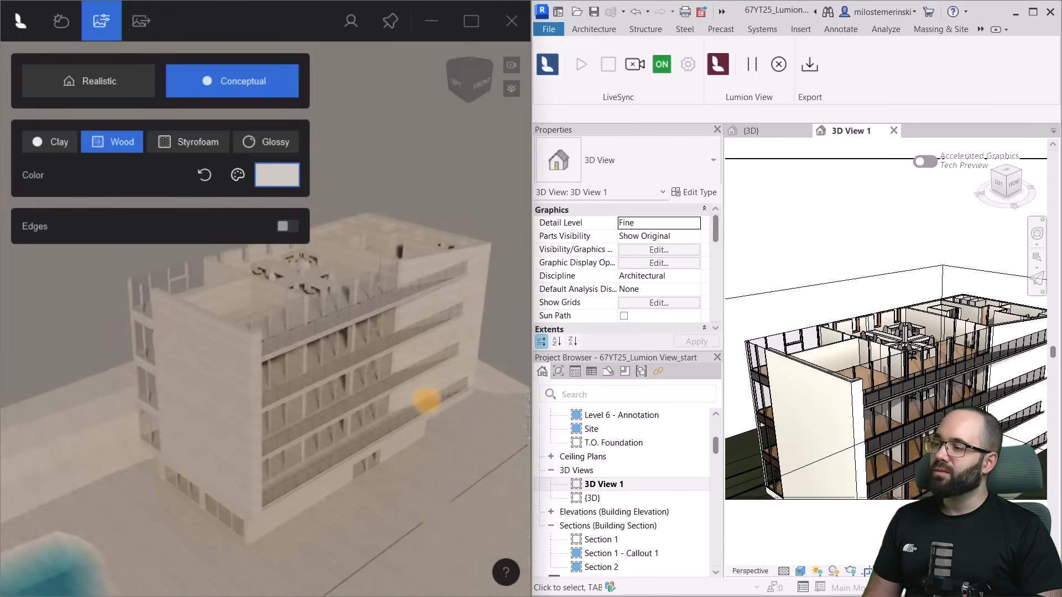
{"action": "right_click_drag", "start_coordinate": [425, 401], "coordinate": [379, 406]}
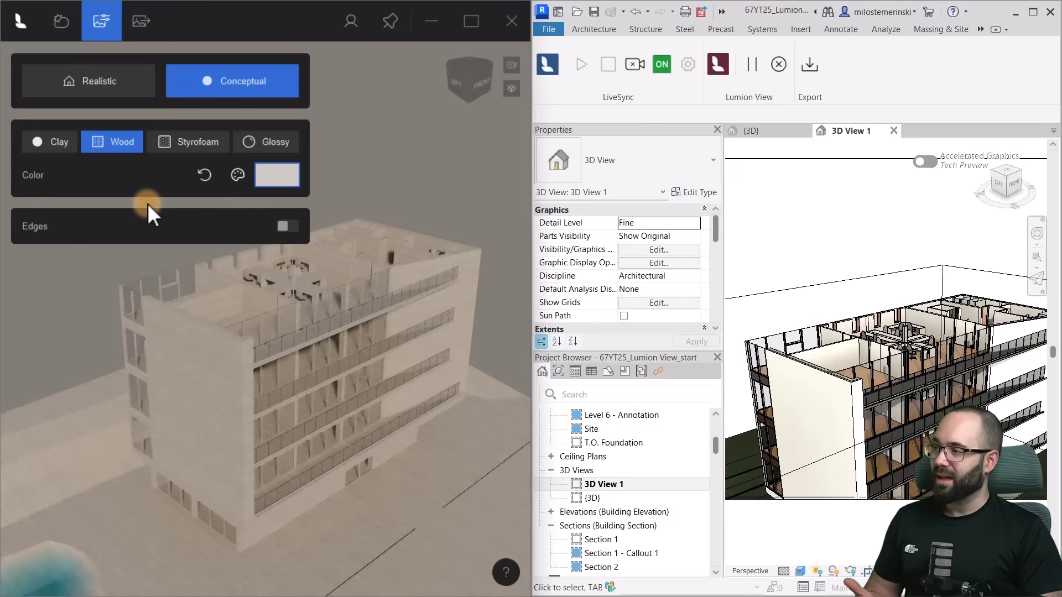
Try a warmer beige wood tint, then a light pink styrofoam material.
{"action": "left_click", "coordinate": [276, 175]}
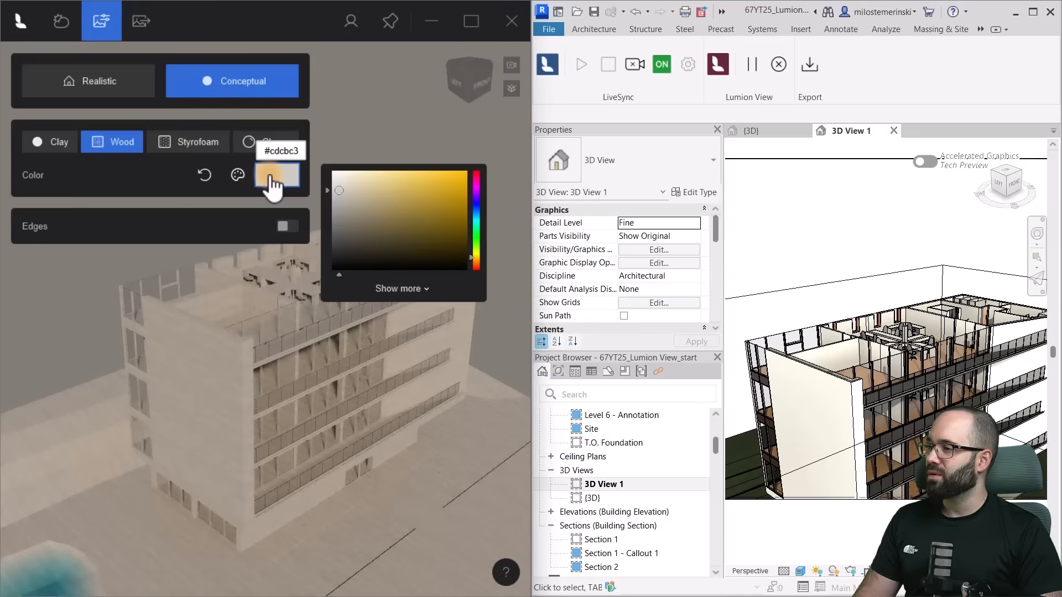
{"action": "left_click", "coordinate": [361, 183]}
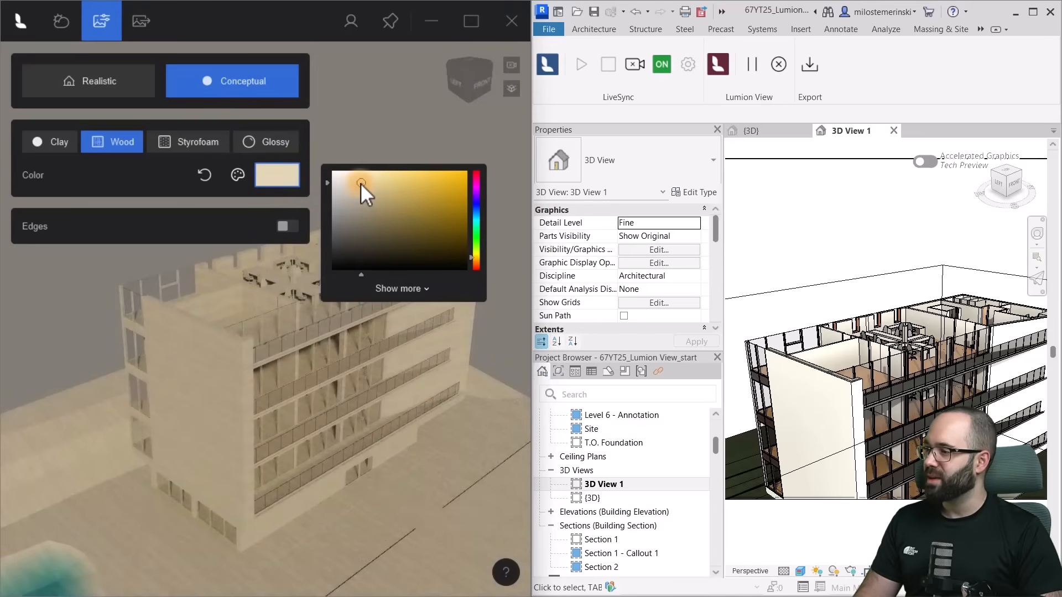
{"action": "left_click_drag", "start_coordinate": [361, 184], "coordinate": [371, 181]}
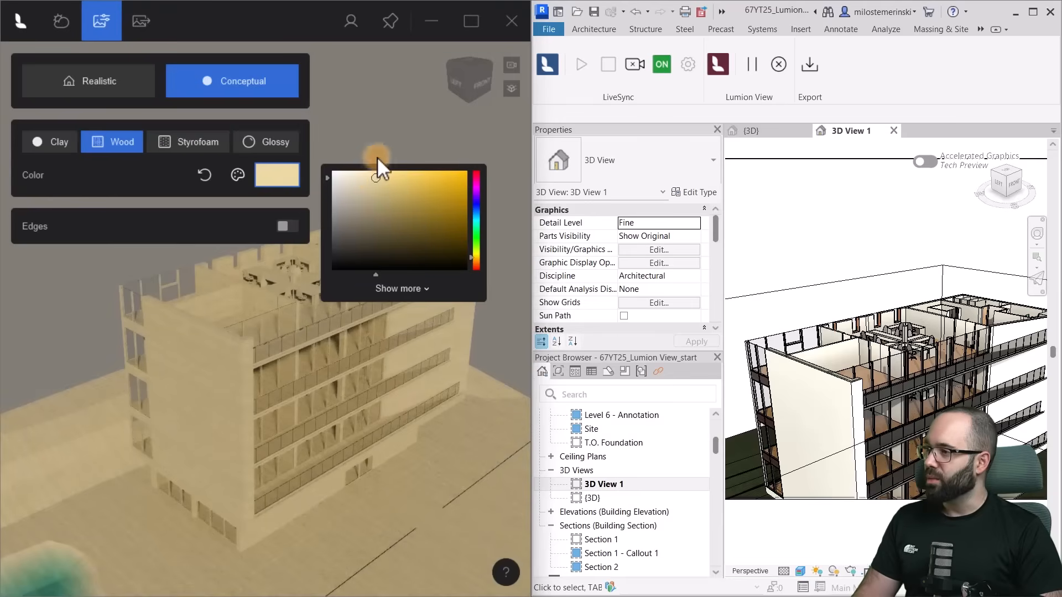
{"action": "left_click", "coordinate": [407, 337]}
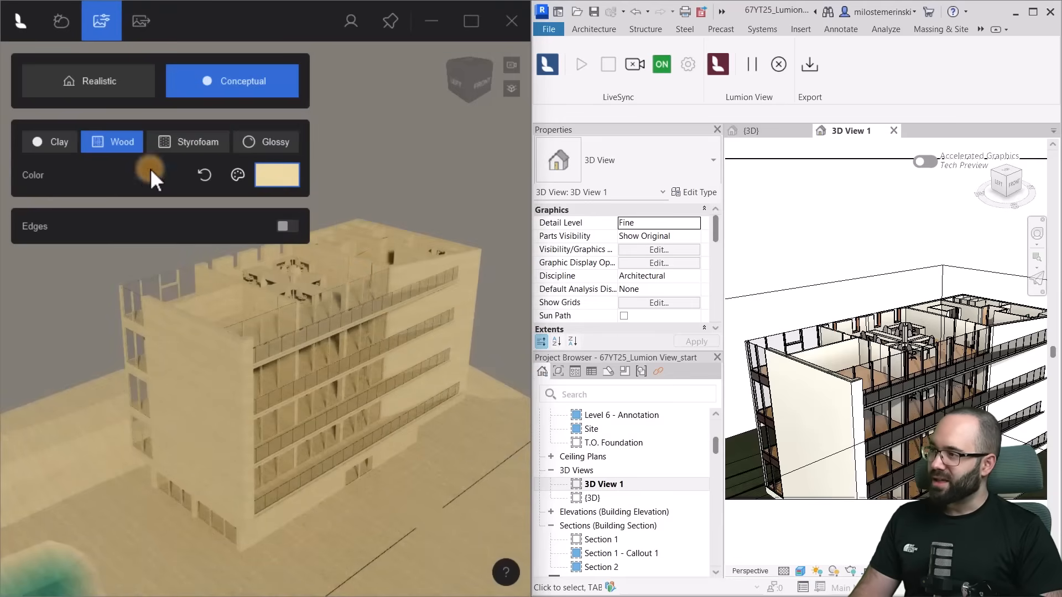
{"action": "left_click", "coordinate": [187, 142]}
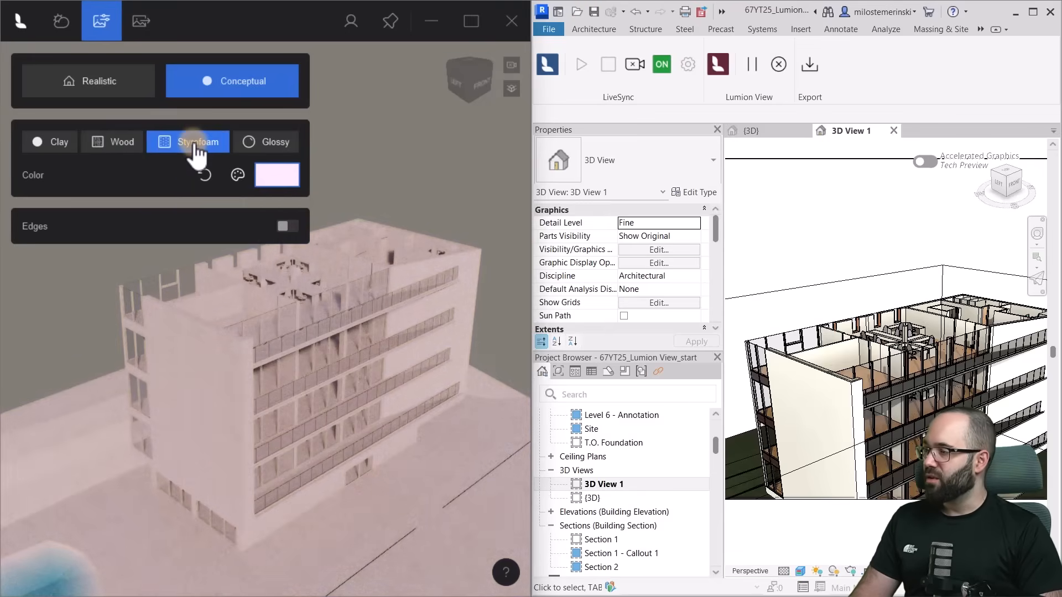
{"action": "left_click", "coordinate": [283, 177]}
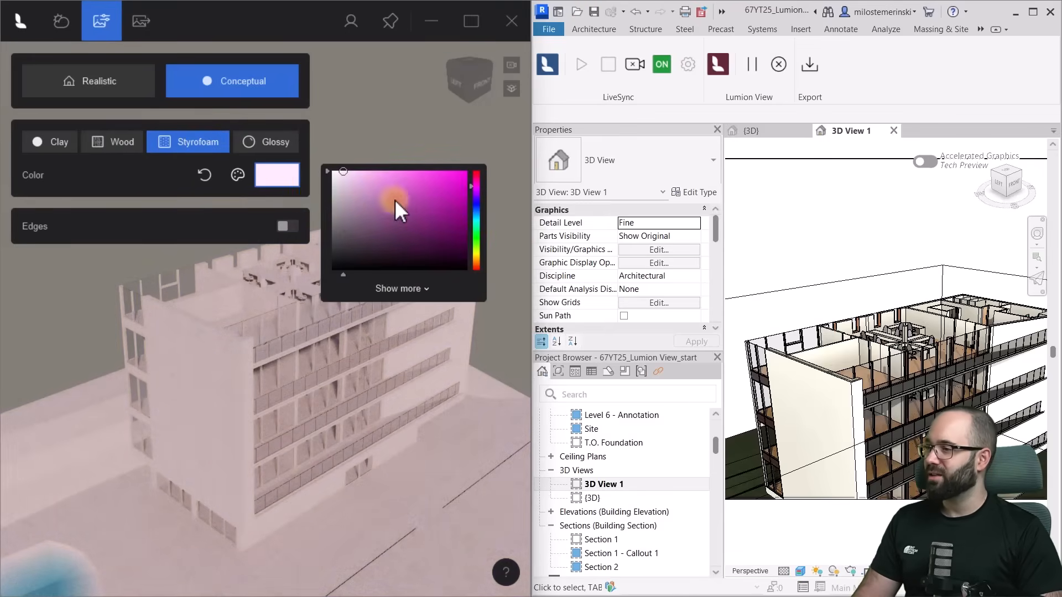
{"action": "left_click", "coordinate": [376, 169]}
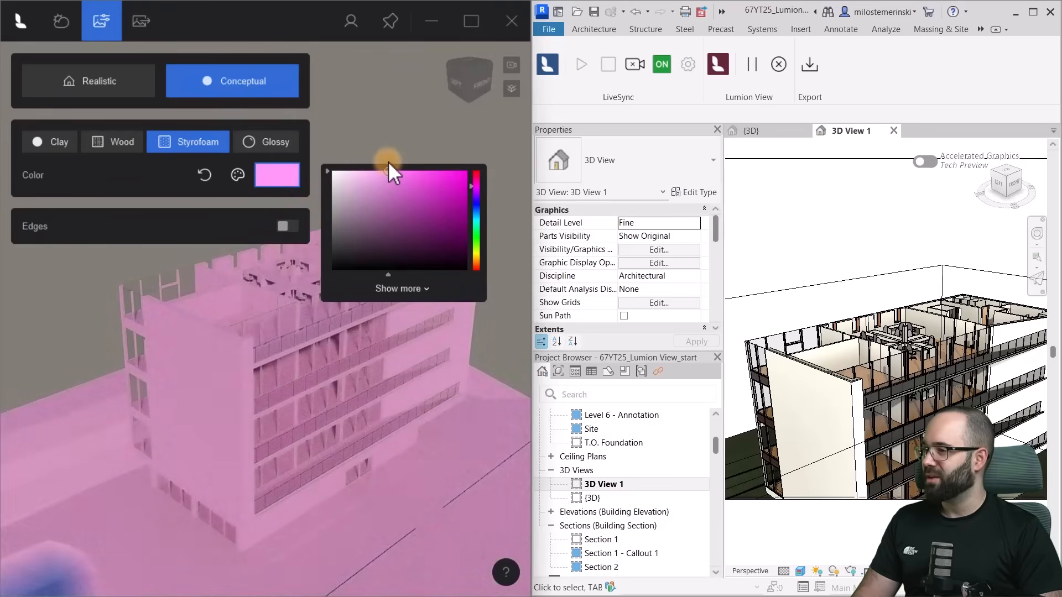
{"action": "left_click_drag", "start_coordinate": [389, 170], "coordinate": [365, 167]}
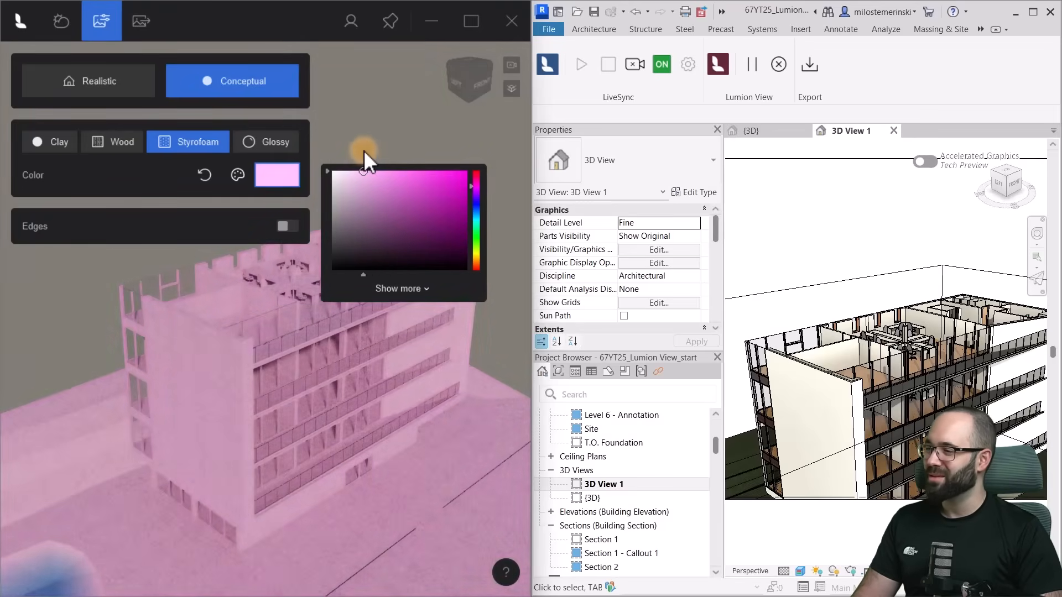
{"action": "left_click", "coordinate": [166, 177]}
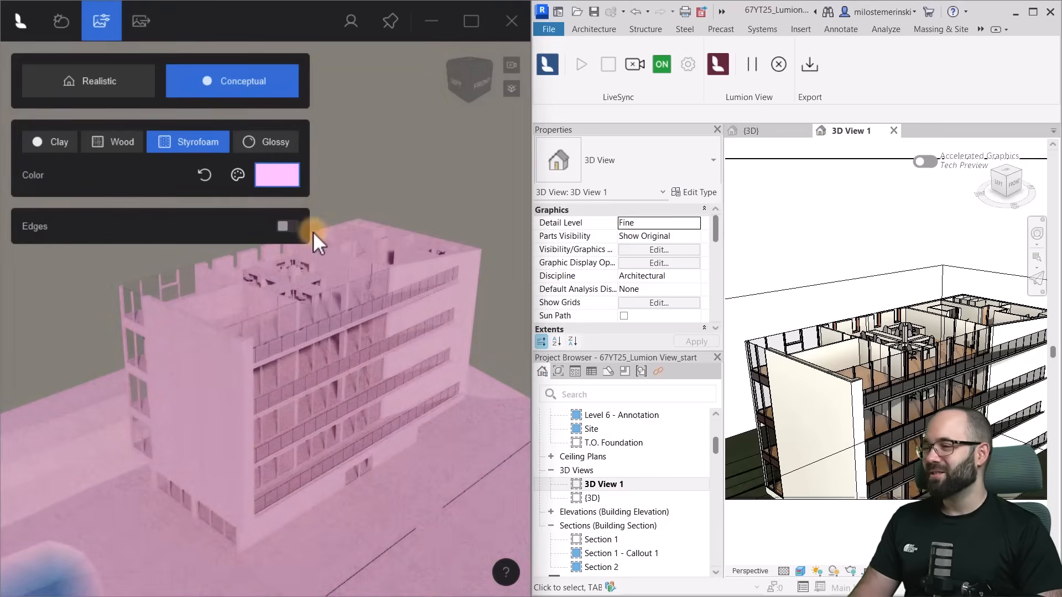
Try glossy white, then return to Clay with a pure white colour.
{"action": "left_click", "coordinate": [266, 142]}
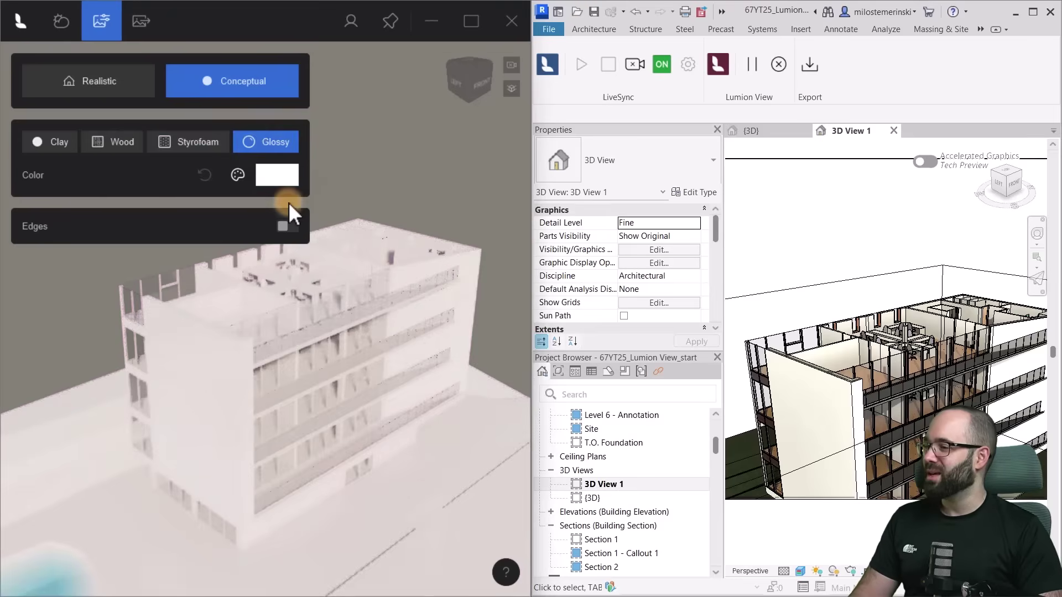
{"action": "left_click", "coordinate": [274, 178]}
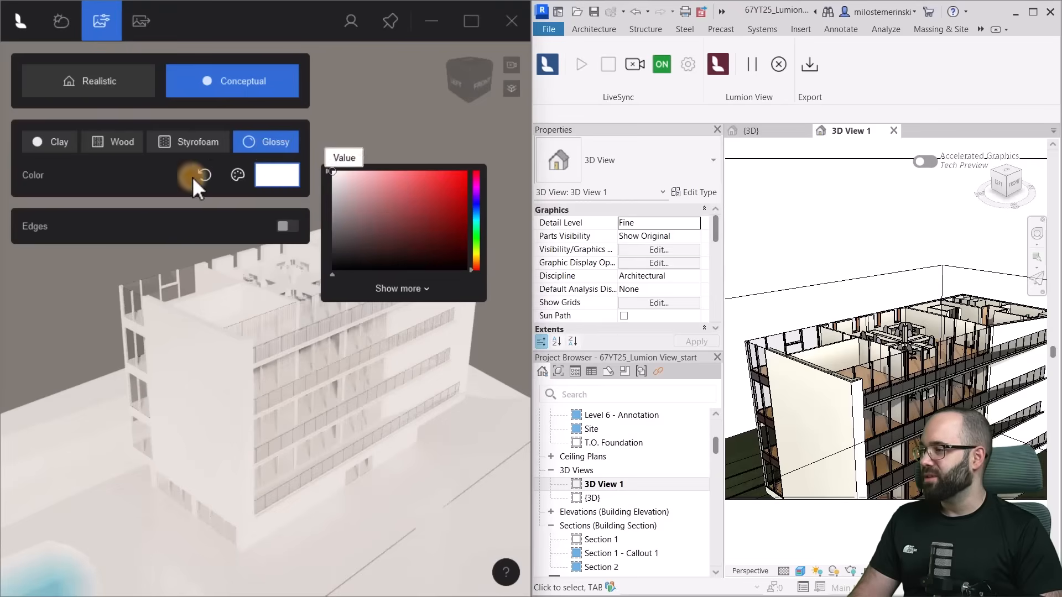
{"action": "left_click", "coordinate": [50, 142]}
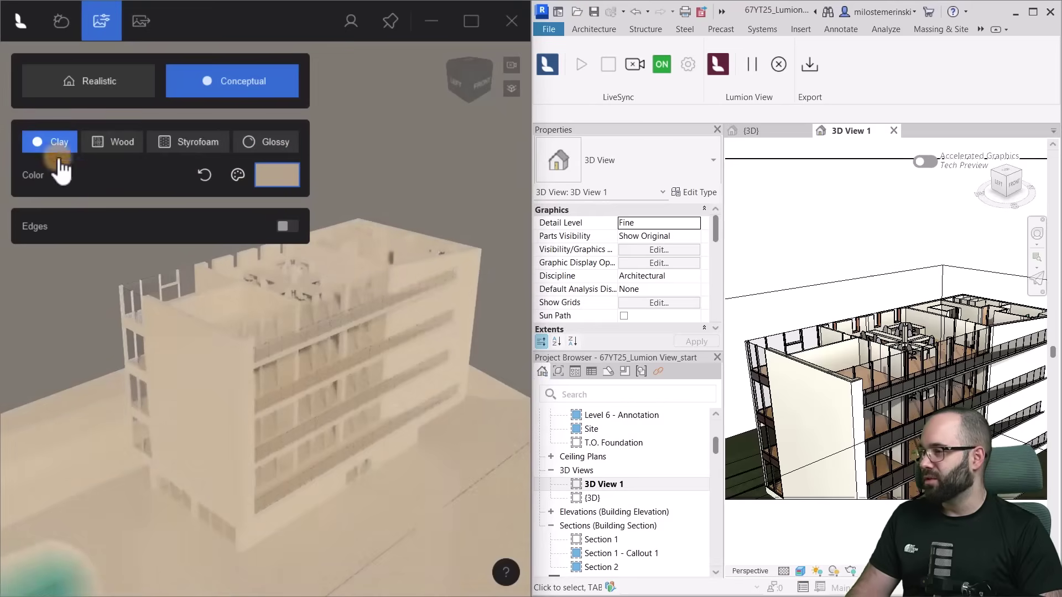
{"action": "left_click", "coordinate": [276, 177]}
{"action": "left_click", "coordinate": [332, 173]}
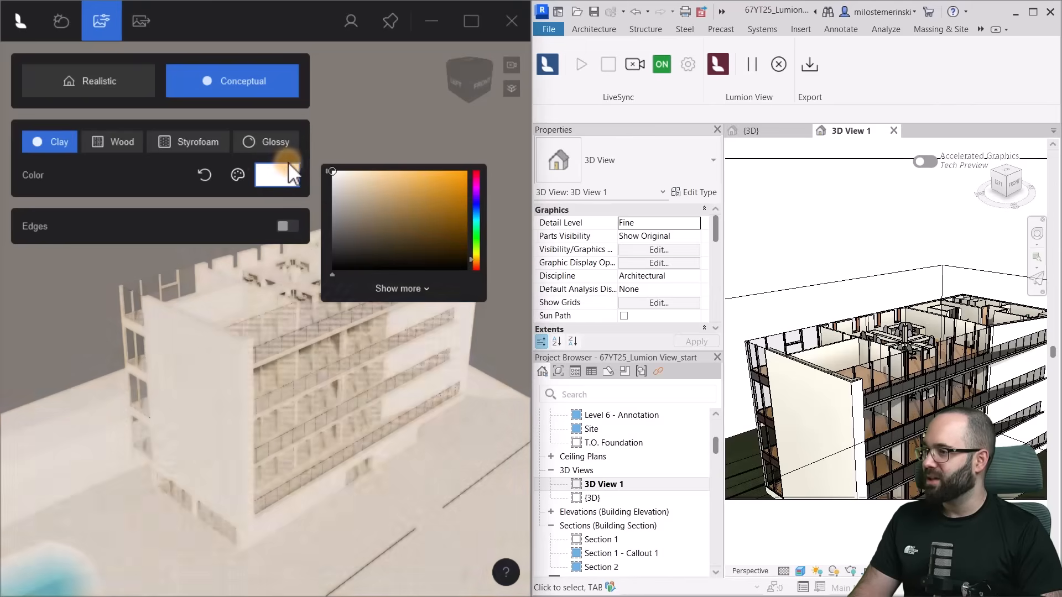
{"action": "left_click", "coordinate": [115, 197]}
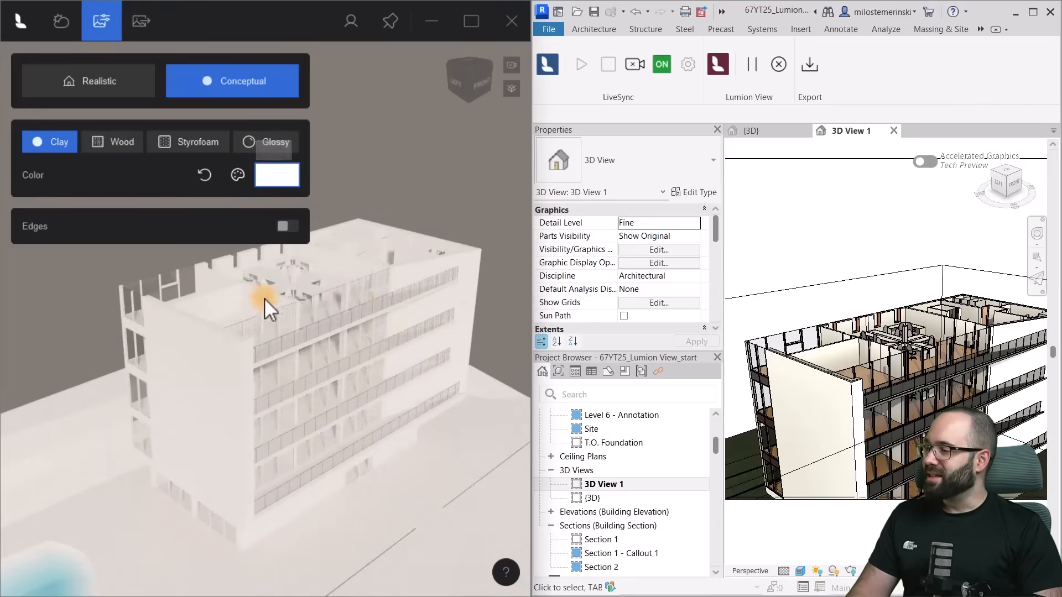
{"action": "mouse_move", "coordinate": [375, 278]}
{"action": "right_mouse_down"}
{"action": "mouse_move", "coordinate": [368, 365]}
{"action": "mouse_move", "coordinate": [337, 341]}
{"action": "mouse_move", "coordinate": [348, 282]}
{"action": "right_mouse_up"}
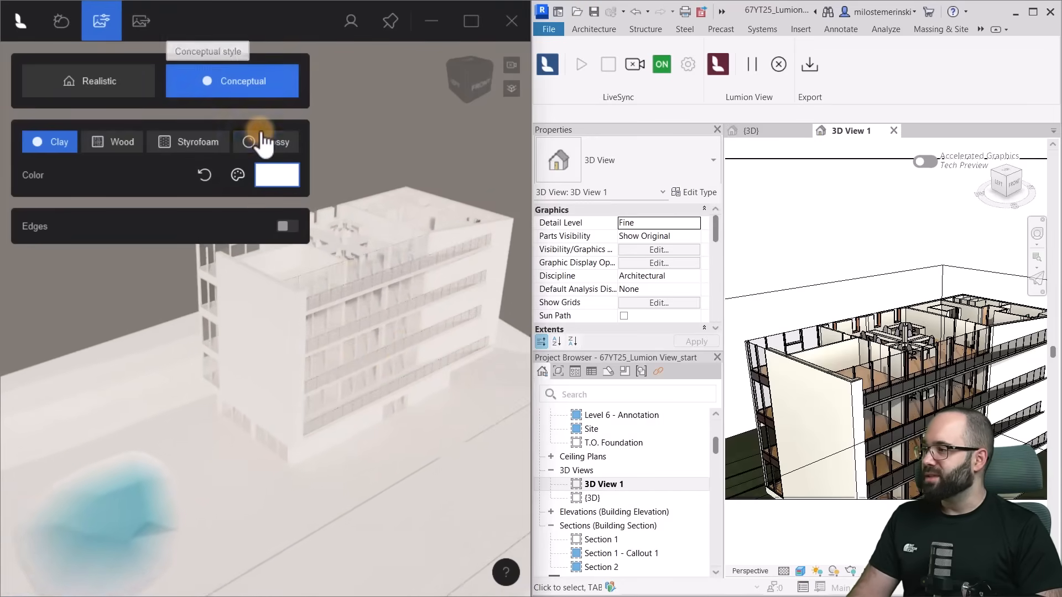
Set render output to 4K resolution and, after trying 9:16 and 1:1, a 16:9 aspect ratio.
{"action": "left_click", "coordinate": [140, 33]}
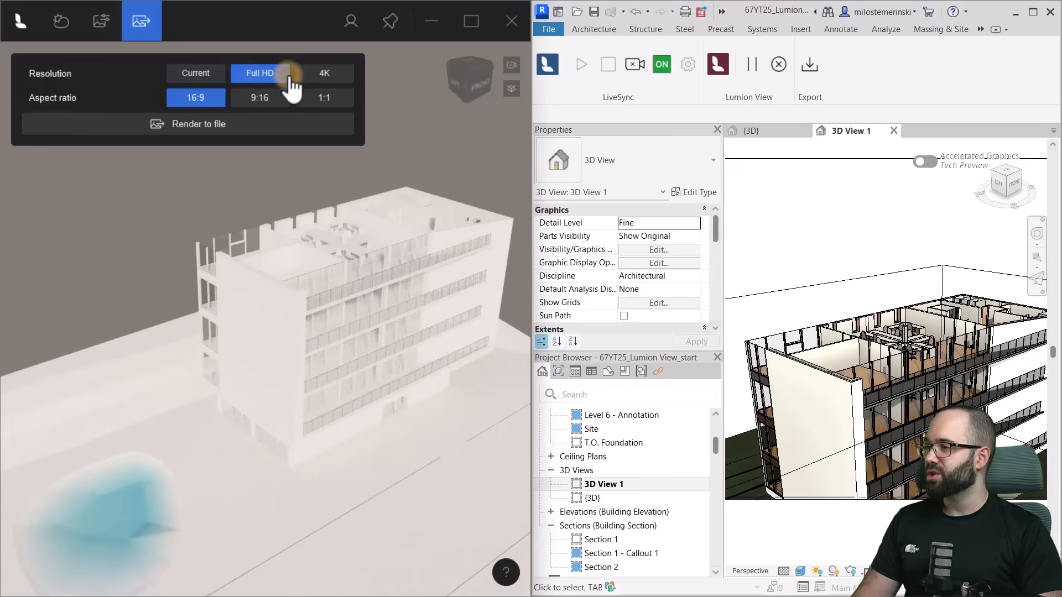
{"action": "left_click", "coordinate": [325, 73]}
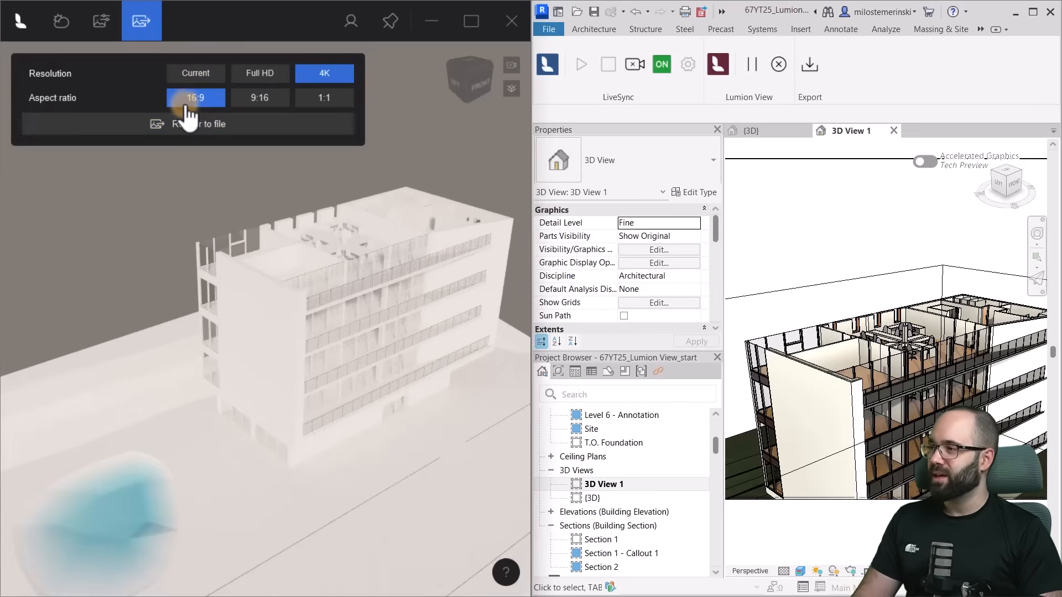
{"action": "left_click", "coordinate": [259, 100]}
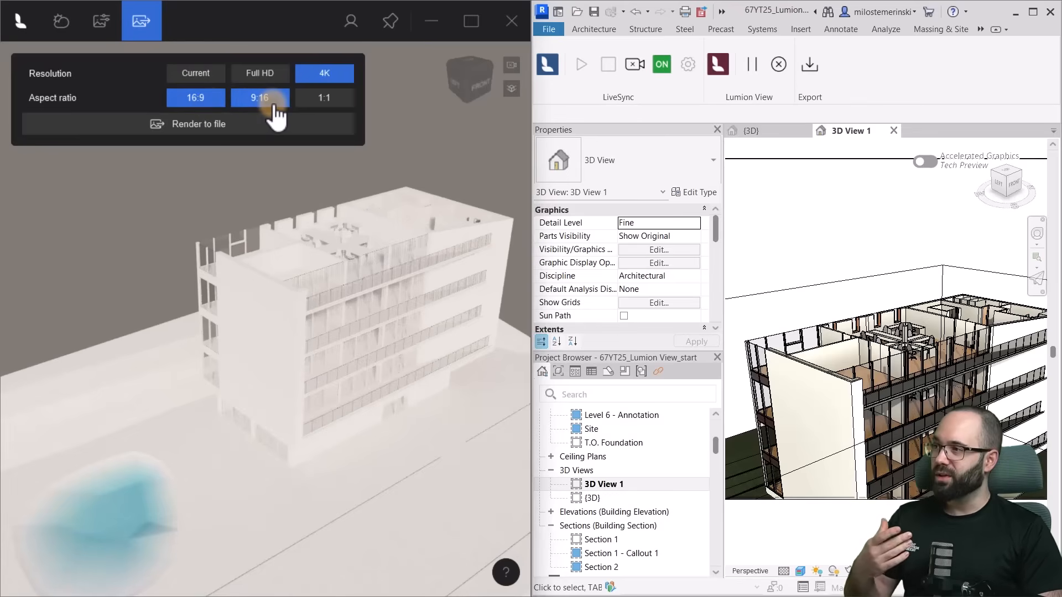
{"action": "left_click", "coordinate": [324, 98]}
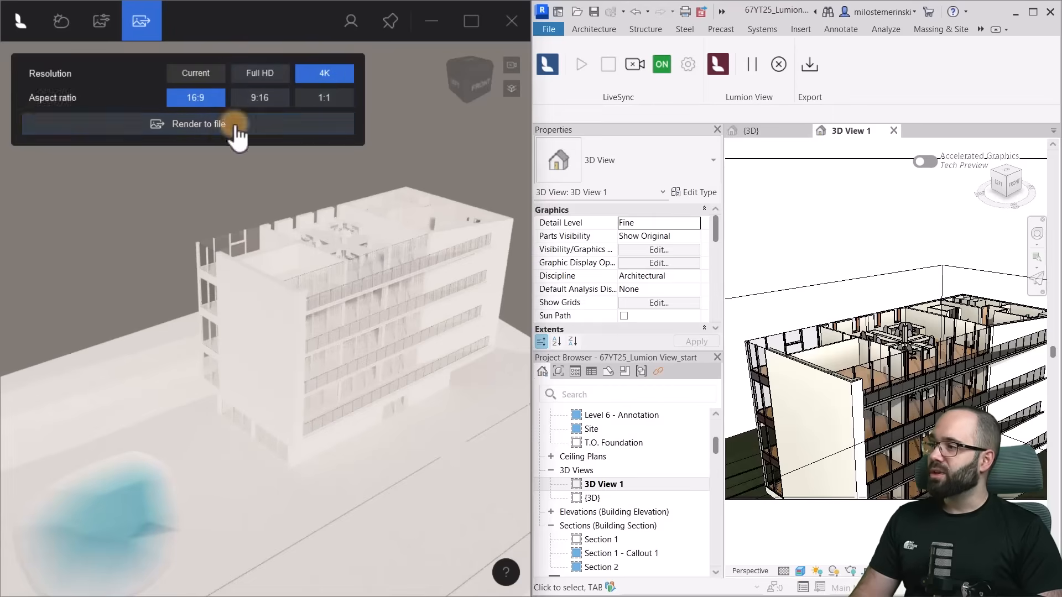
{"action": "left_click", "coordinate": [286, 100]}
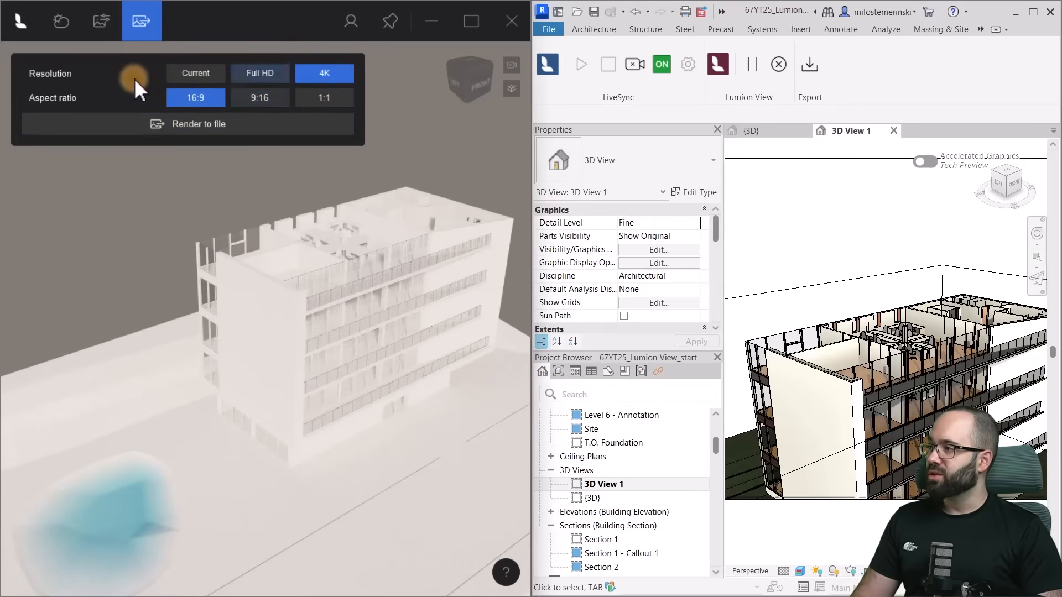
Render to file, saving the JPG to the desktop as 'Test Rendering 2'.
{"action": "left_click", "coordinate": [204, 130]}
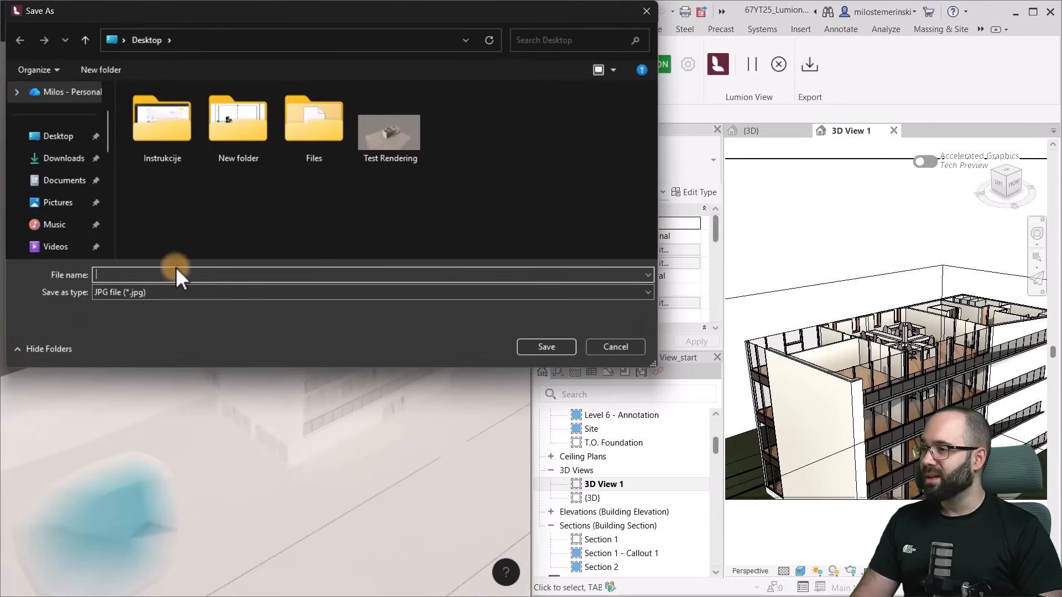
{"action": "left_click", "coordinate": [390, 150]}
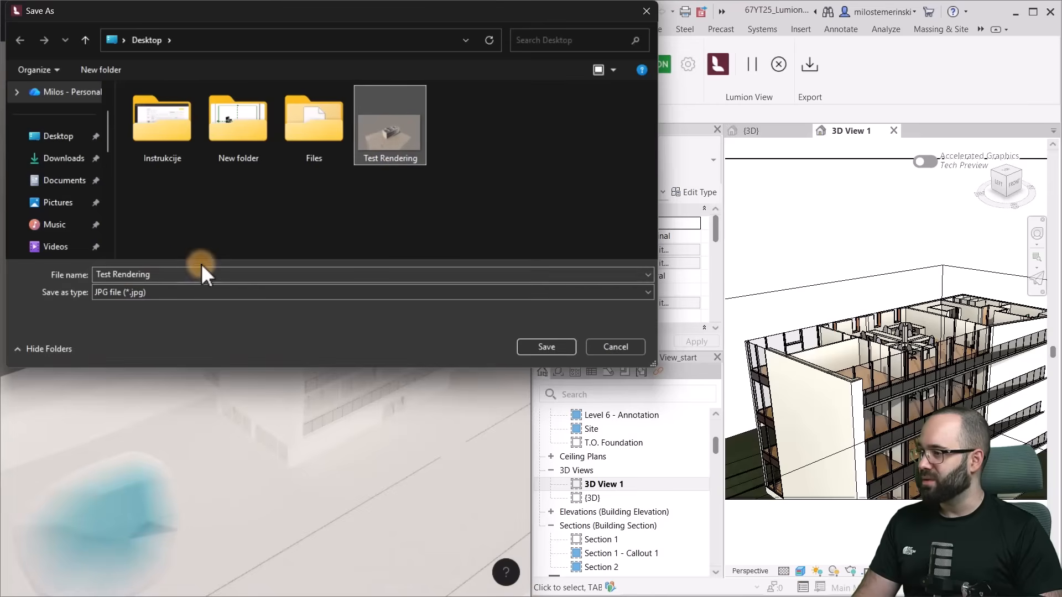
{"action": "left_click", "coordinate": [170, 275]}
{"action": "type", "text": "2"}
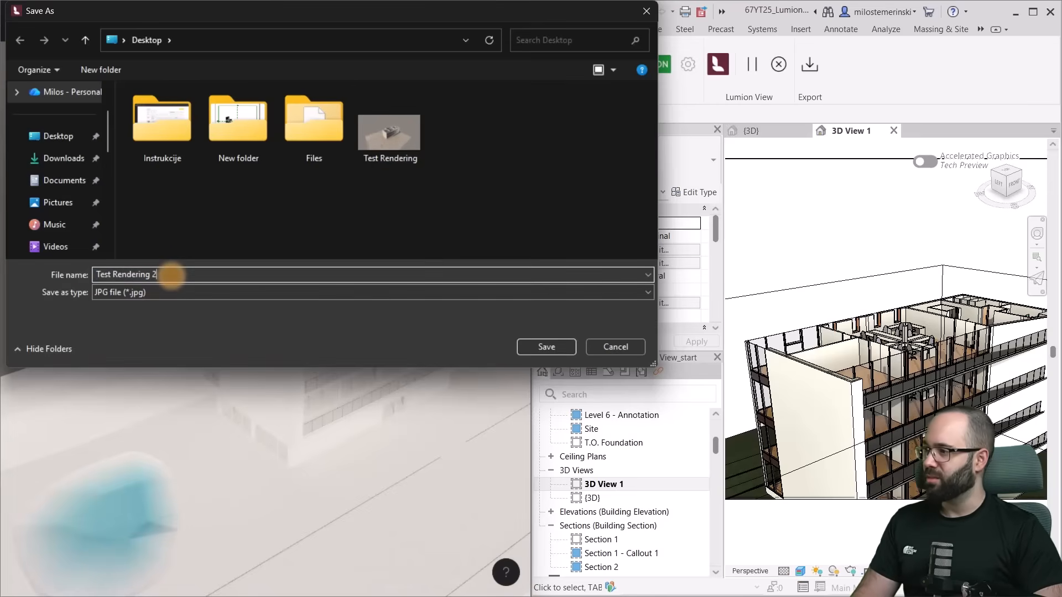
{"action": "left_click", "coordinate": [544, 351]}
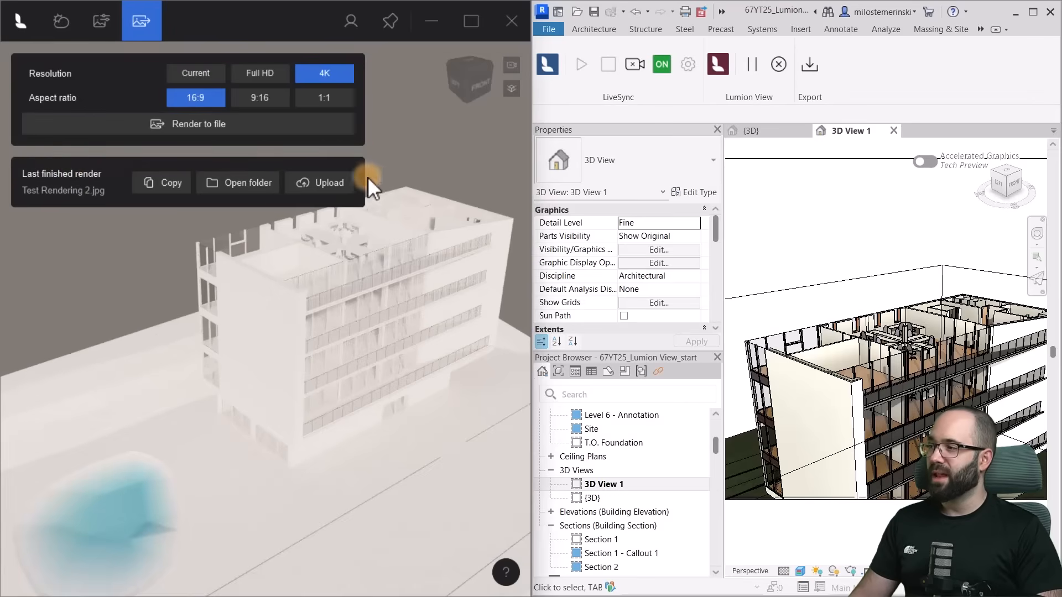
Zoom into the 4K render and pan over the upper-floor offices, furniture and facade, then close Photos.
{"action": "left_click", "coordinate": [169, 183]}
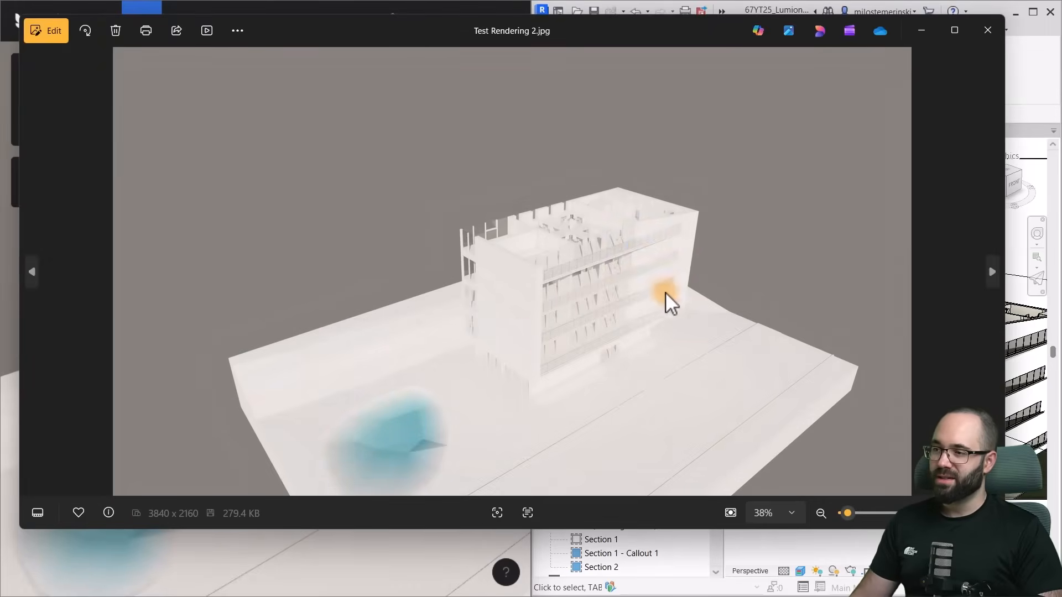
{"action": "scroll", "coordinate": [664, 299], "scroll_direction": "up", "scroll_amount": 5}
{"action": "left_click_drag", "start_coordinate": [465, 175], "coordinate": [631, 184]}
{"action": "scroll", "coordinate": [631, 184], "scroll_direction": "up", "scroll_amount": 3}
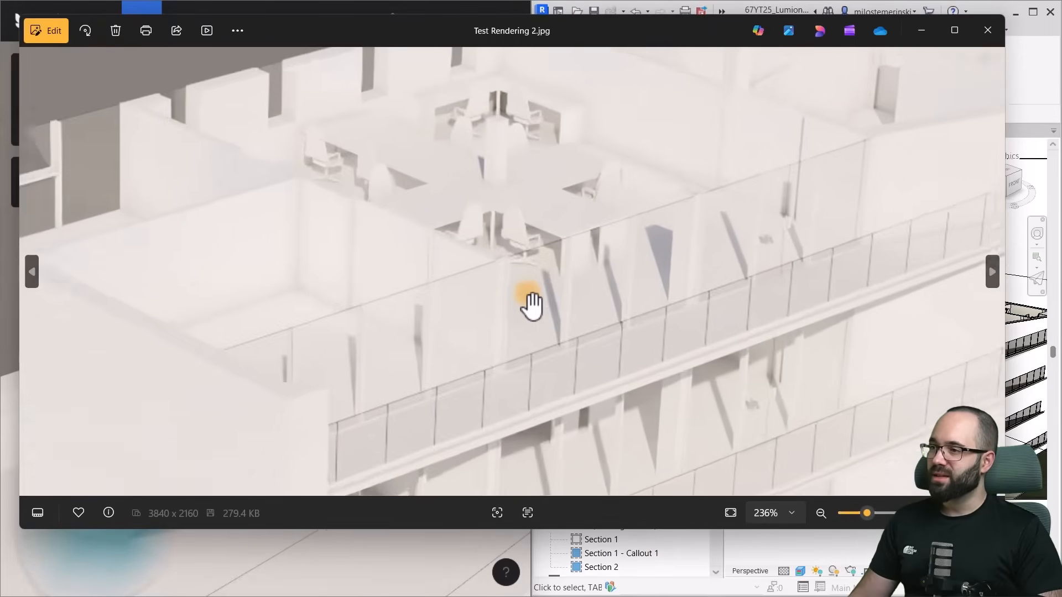
{"action": "left_click_drag", "start_coordinate": [651, 308], "coordinate": [369, 400]}
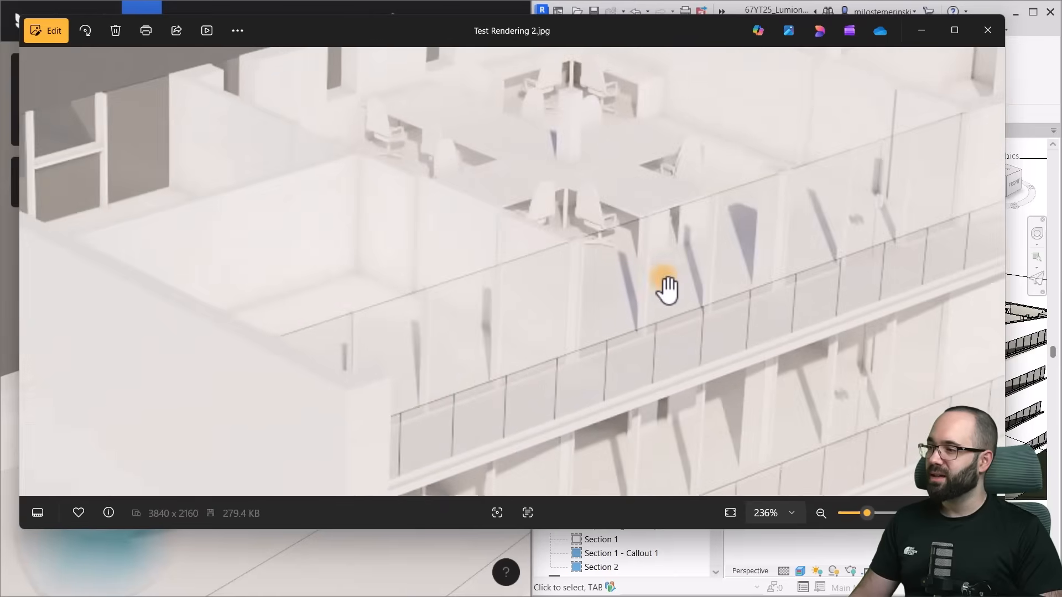
{"action": "scroll", "coordinate": [655, 286], "scroll_direction": "down", "scroll_amount": 2}
{"action": "scroll", "coordinate": [614, 287], "scroll_direction": "down", "scroll_amount": 2}
{"action": "scroll", "coordinate": [467, 231], "scroll_direction": "down", "scroll_amount": 2}
{"action": "scroll", "coordinate": [468, 231], "scroll_direction": "up", "scroll_amount": 2}
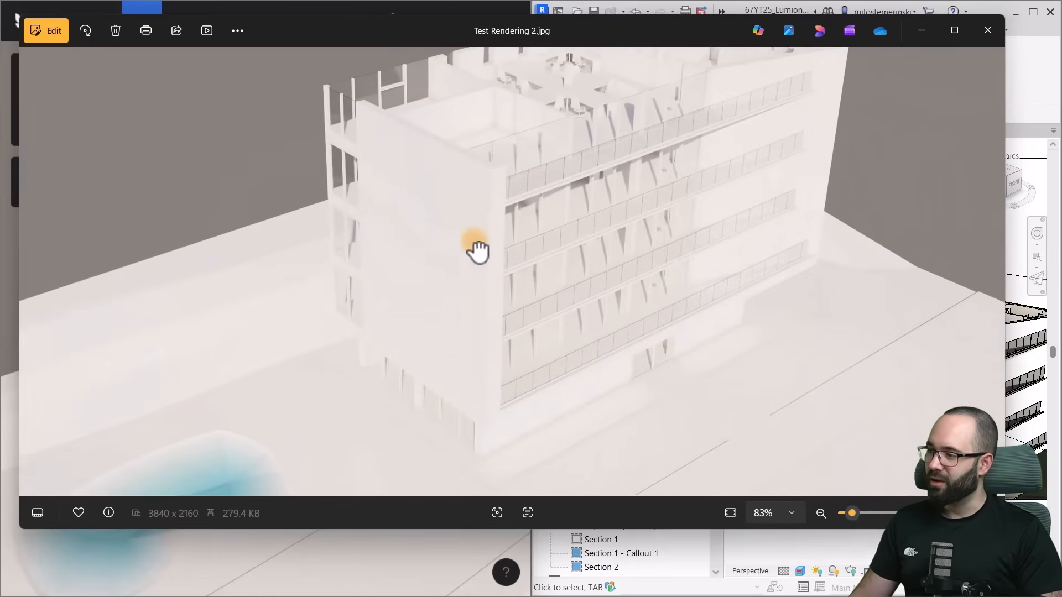
{"action": "left_click_drag", "start_coordinate": [473, 245], "coordinate": [494, 287]}
{"action": "scroll", "coordinate": [668, 203], "scroll_direction": "up", "scroll_amount": 2}
{"action": "left_click_drag", "start_coordinate": [668, 203], "coordinate": [453, 399]}
{"action": "scroll", "coordinate": [454, 399], "scroll_direction": "down", "scroll_amount": 2}
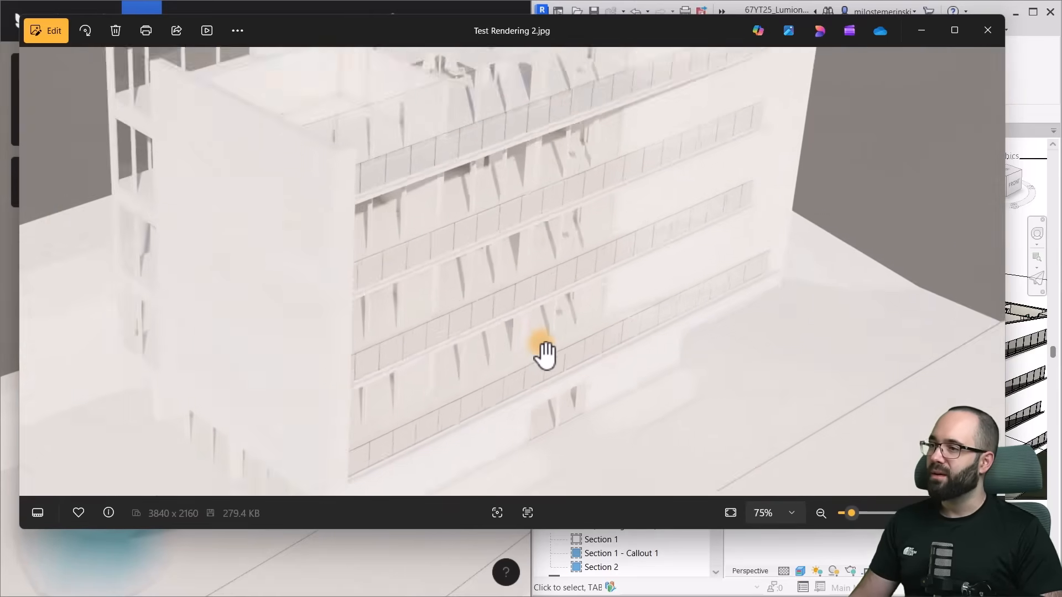
{"action": "scroll", "coordinate": [453, 357], "scroll_direction": "down", "scroll_amount": 3}
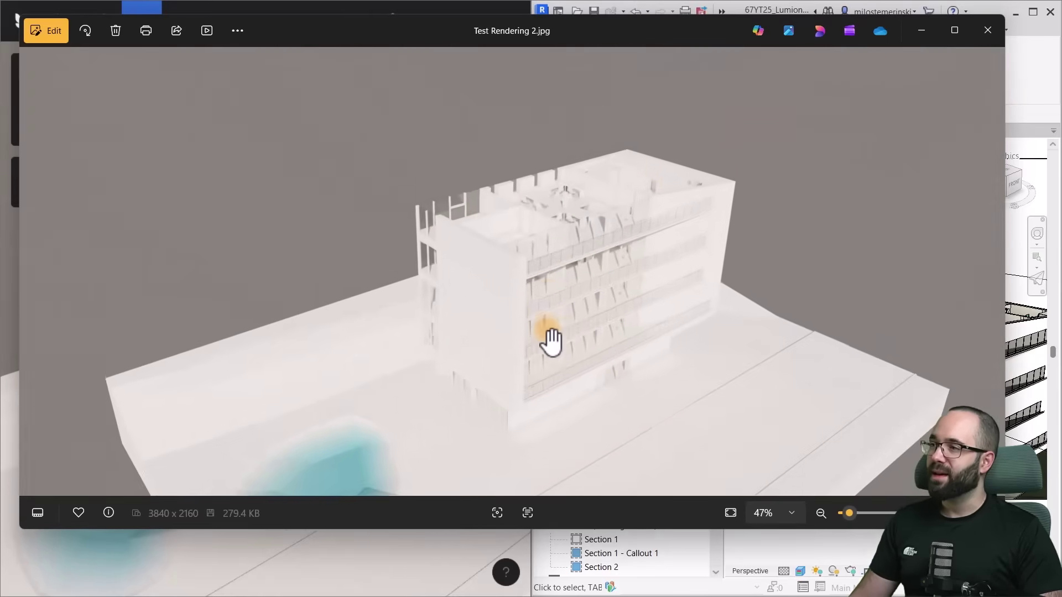
{"action": "left_click", "coordinate": [989, 33]}
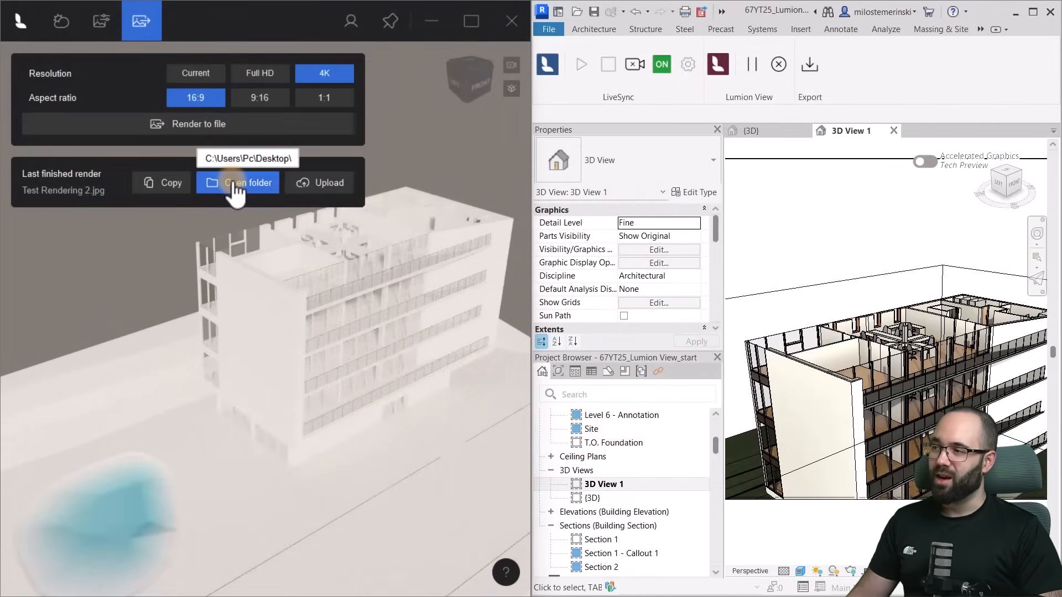
Upload the finished render to Lumion Cloud.
{"action": "left_click", "coordinate": [320, 184]}
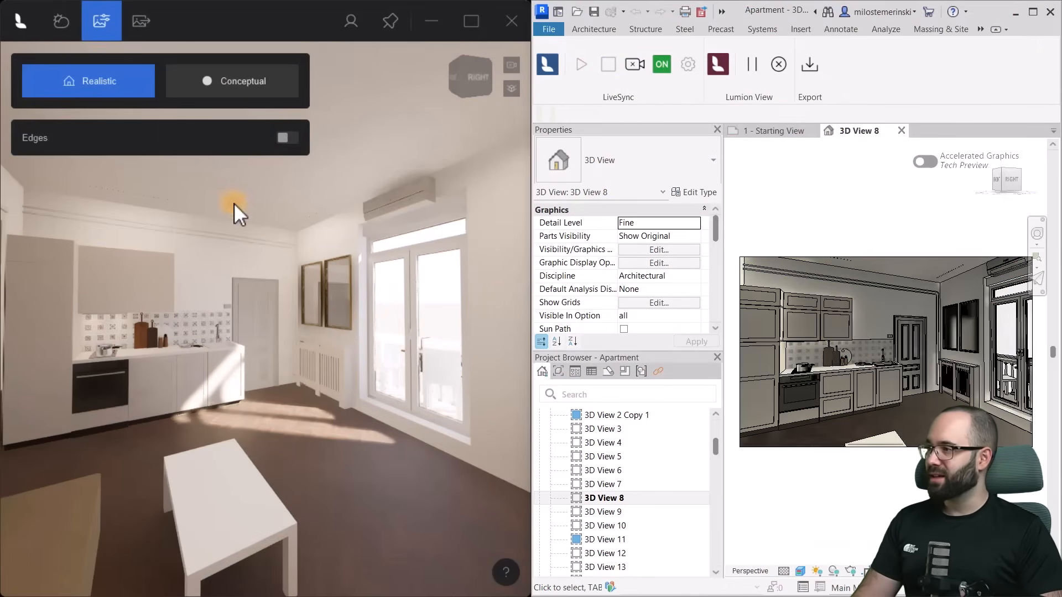
{"action": "left_click", "coordinate": [61, 22]}
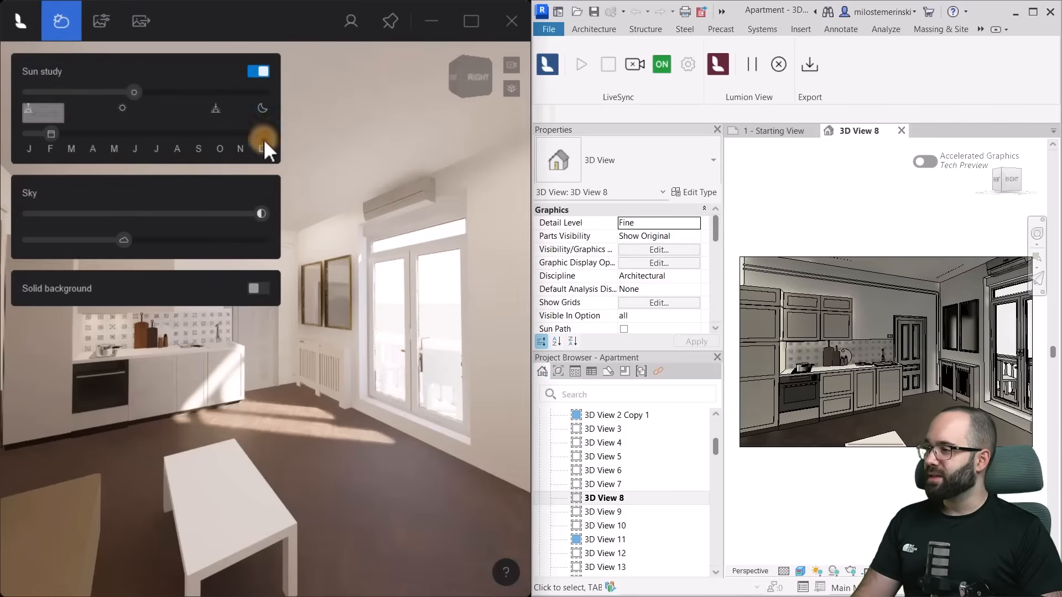
{"action": "left_click", "coordinate": [62, 22]}
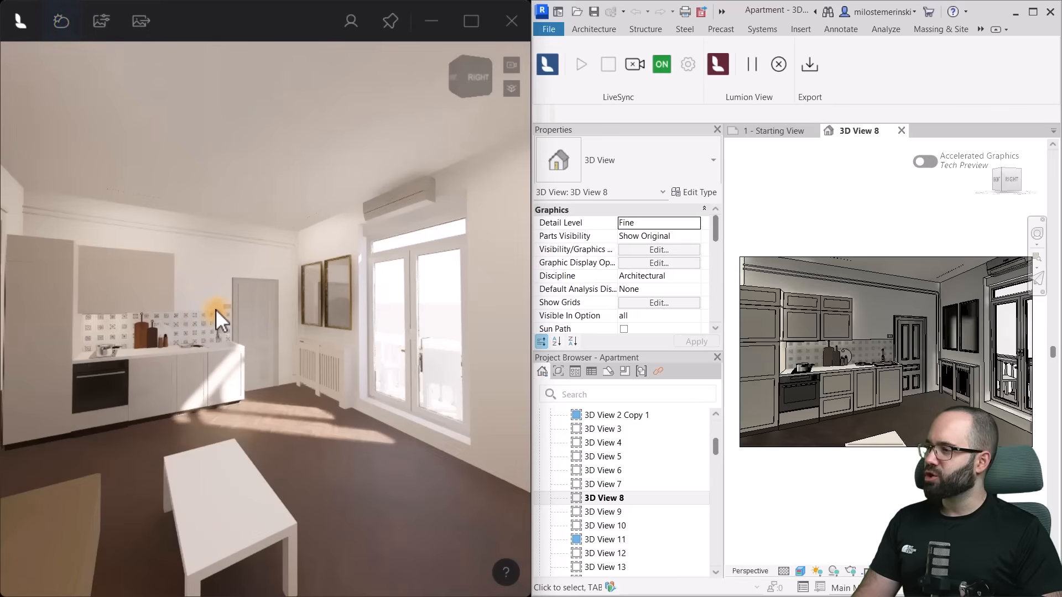
{"action": "right_click_drag", "start_coordinate": [280, 335], "coordinate": [186, 287]}
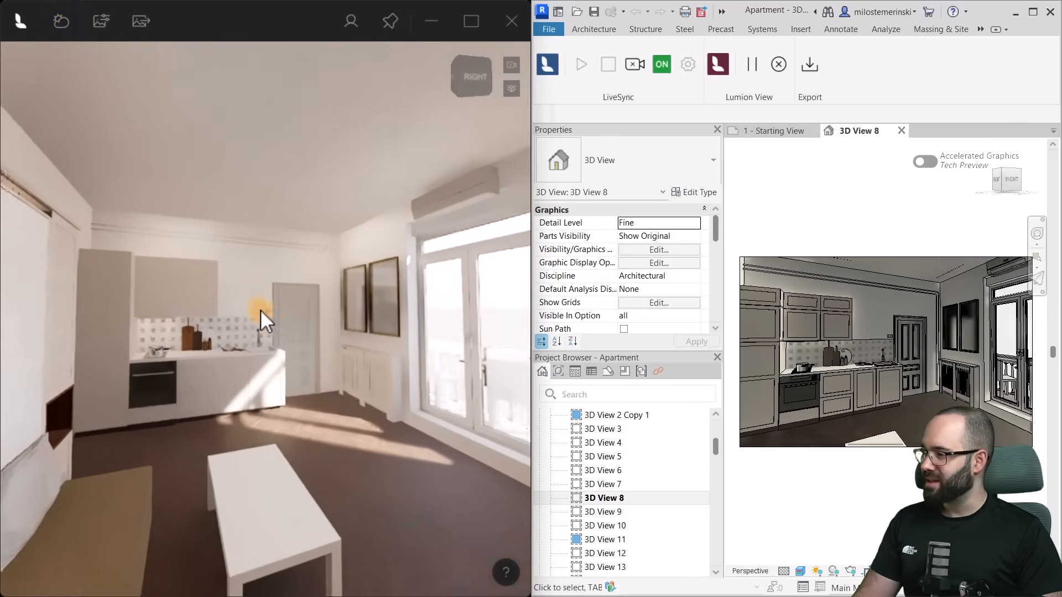
{"action": "scroll", "coordinate": [187, 288], "scroll_direction": "up", "scroll_amount": 3}
{"action": "scroll", "coordinate": [197, 292], "scroll_direction": "down", "scroll_amount": 3}
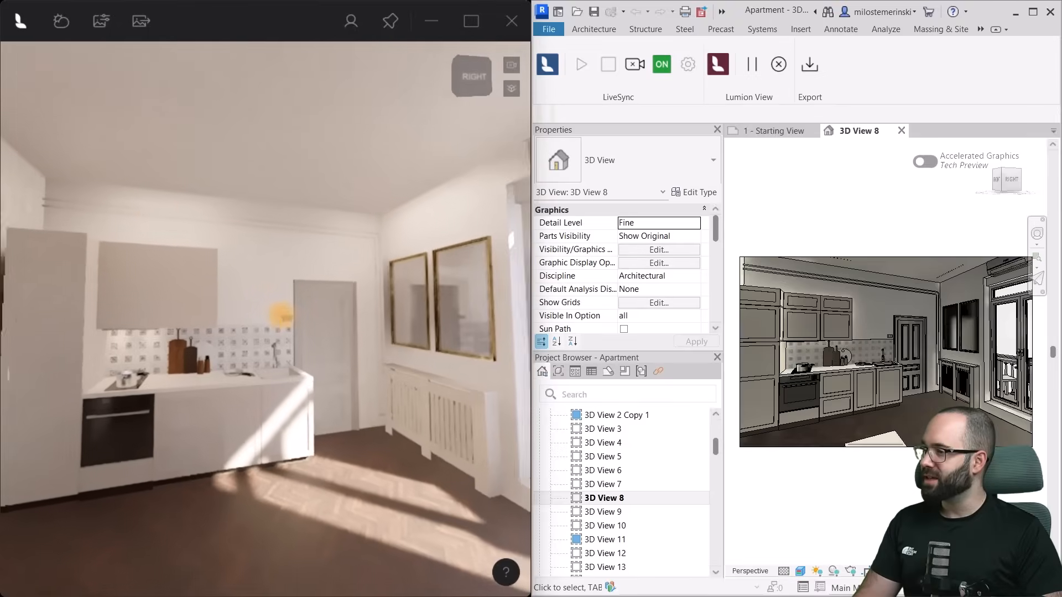
{"action": "right_click_drag", "start_coordinate": [247, 307], "coordinate": [125, 180]}
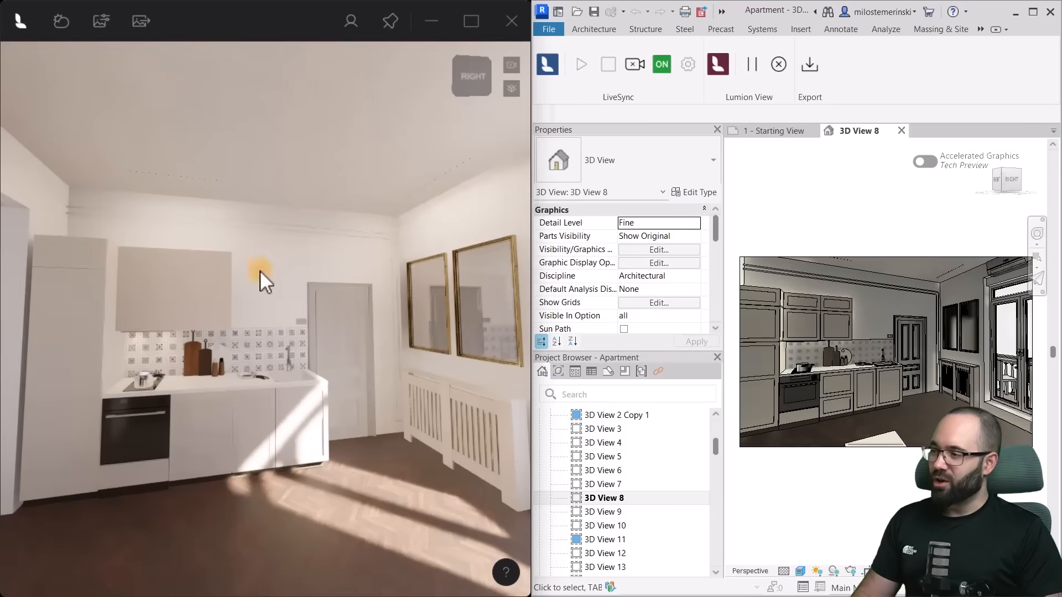
{"action": "right_click_drag", "start_coordinate": [189, 356], "coordinate": [99, 356]}
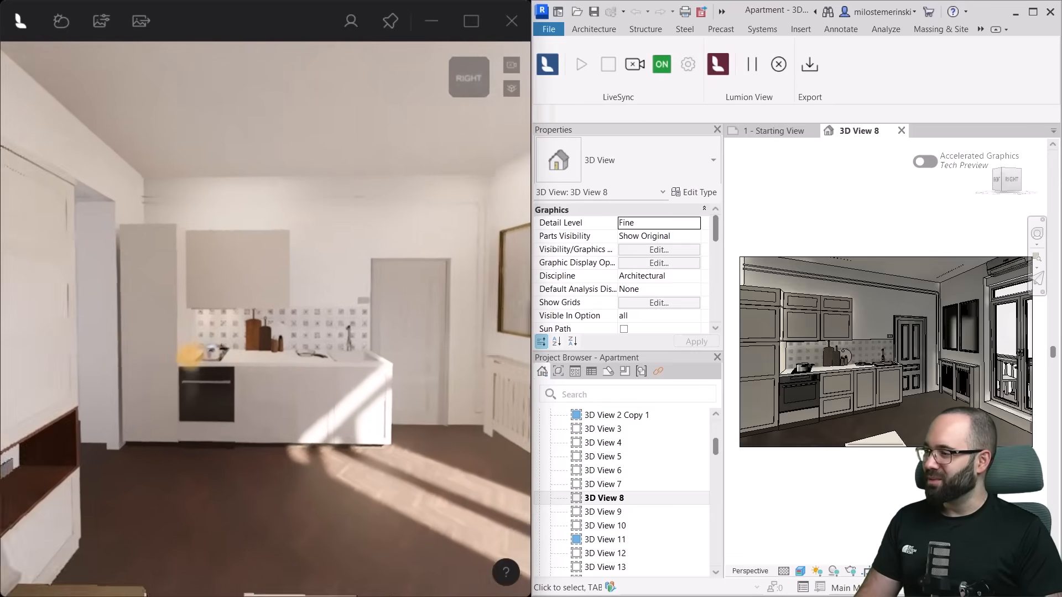
{"action": "right_click_drag", "start_coordinate": [189, 356], "coordinate": [189, 356]}
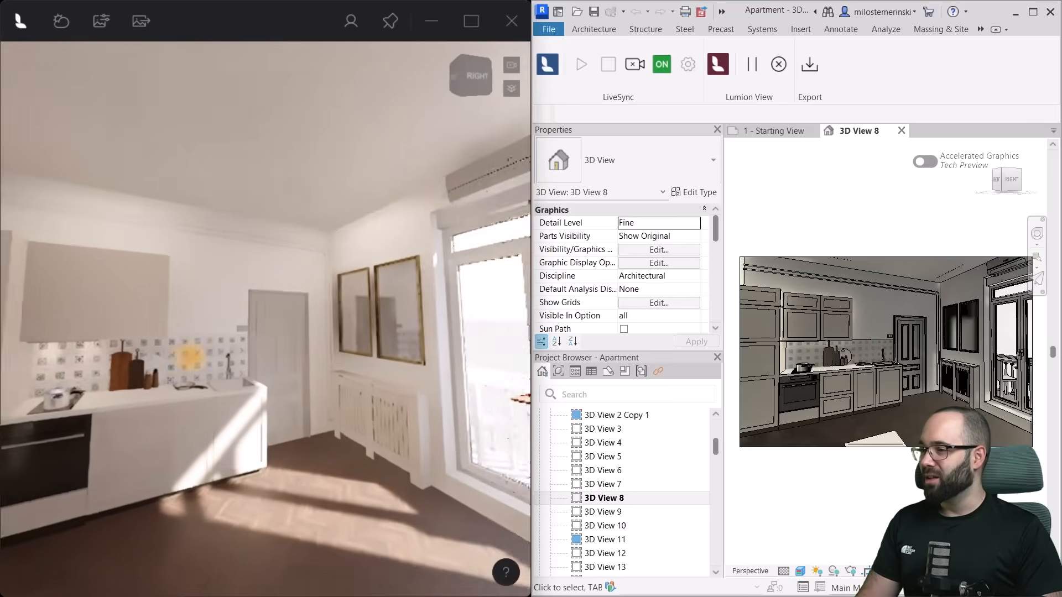
{"action": "right_click_drag", "start_coordinate": [266, 316], "coordinate": [193, 319]}
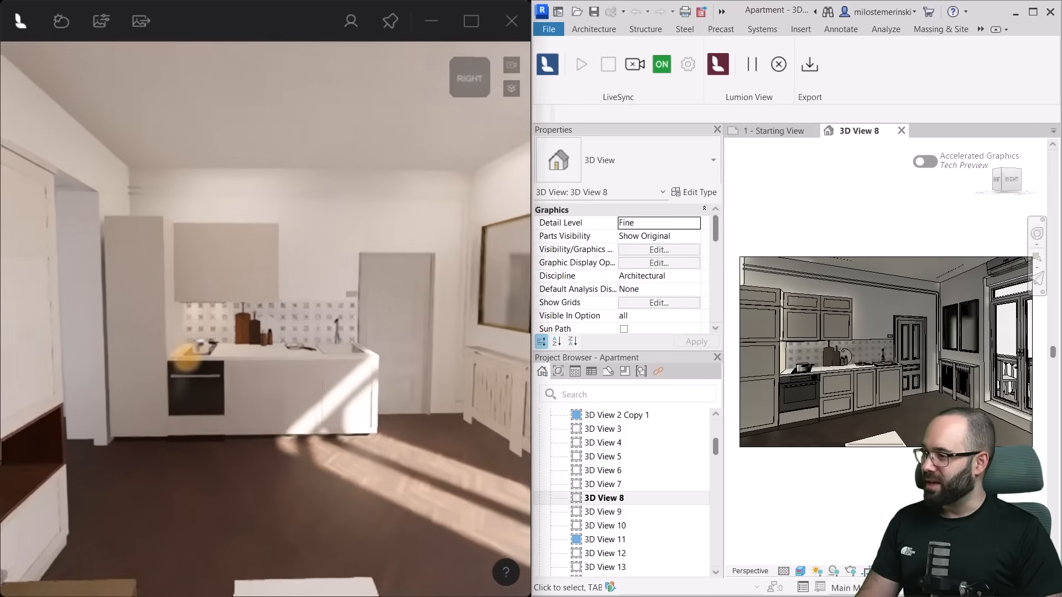
{"action": "scroll", "coordinate": [211, 304], "scroll_direction": "up", "scroll_amount": 3}
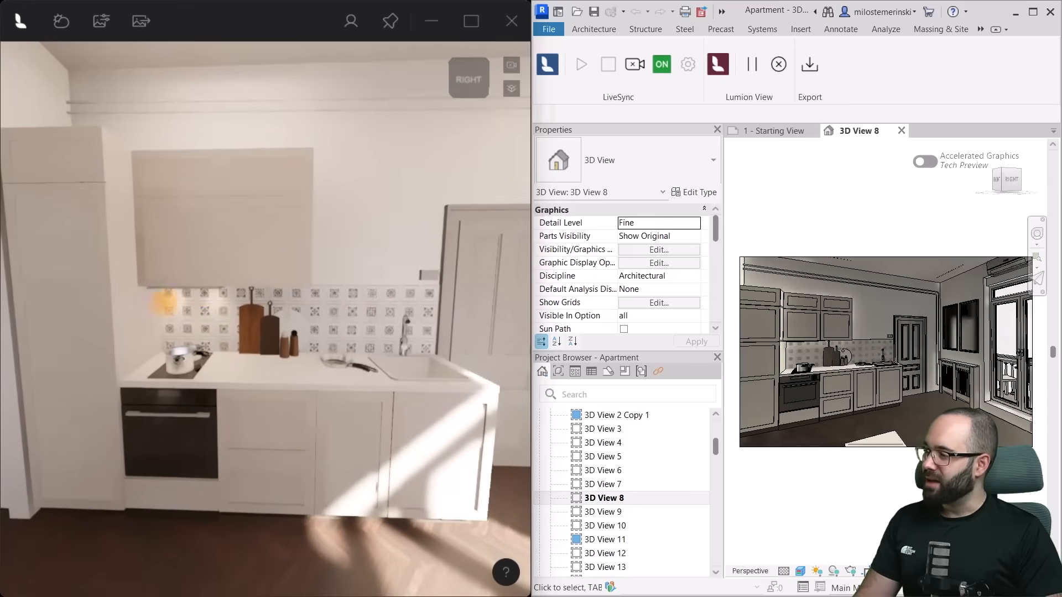
{"action": "right_click_drag", "start_coordinate": [137, 299], "coordinate": [221, 286]}
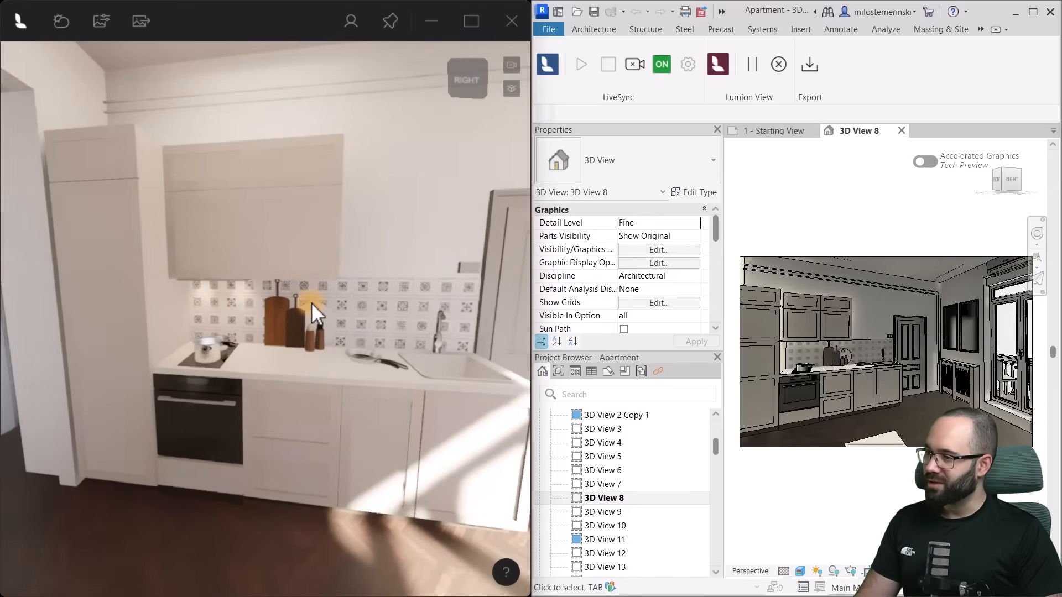
{"action": "scroll", "coordinate": [311, 302], "scroll_direction": "down", "scroll_amount": 4}
{"action": "mouse_move", "coordinate": [311, 303]}
{"action": "right_mouse_down"}
{"action": "mouse_move", "coordinate": [291, 328]}
{"action": "mouse_move", "coordinate": [143, 291]}
{"action": "right_mouse_up"}
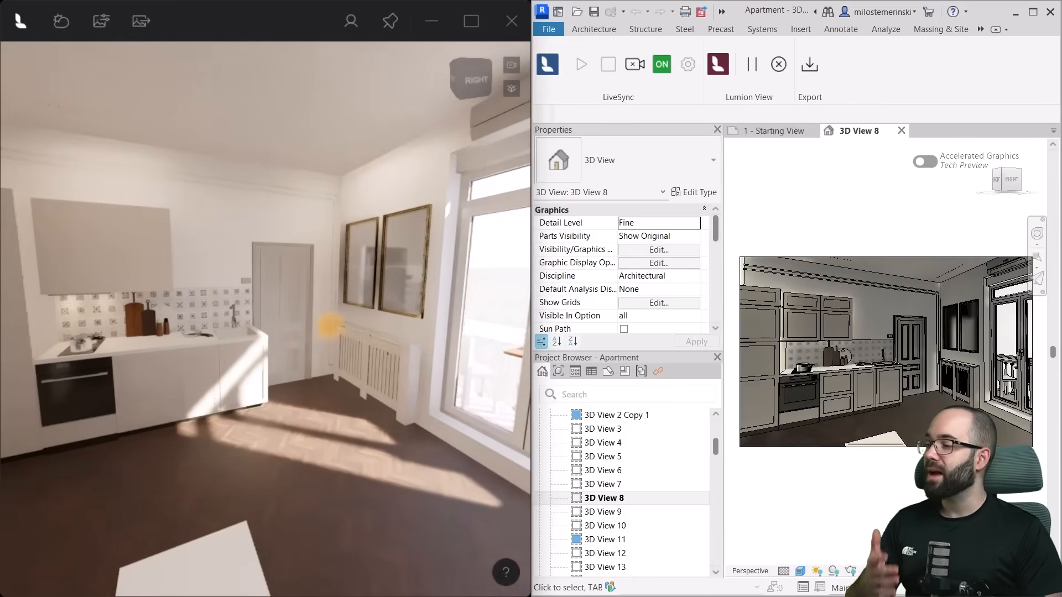
{"action": "right_click_drag", "start_coordinate": [280, 274], "coordinate": [329, 327]}
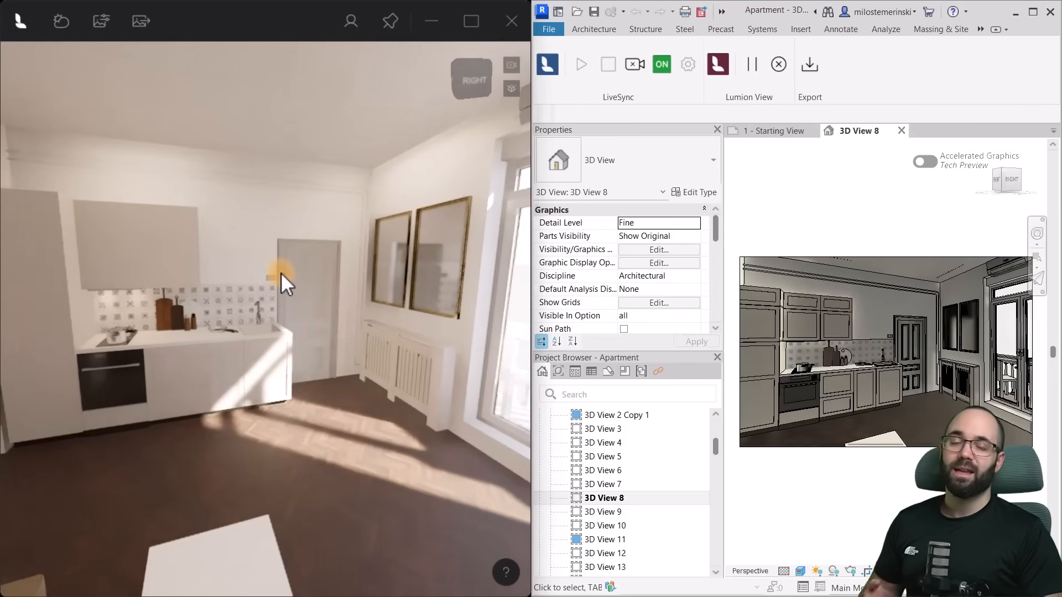
Slide the Sun study time earlier so the kitchen lighting dims.
{"action": "left_click", "coordinate": [61, 21]}
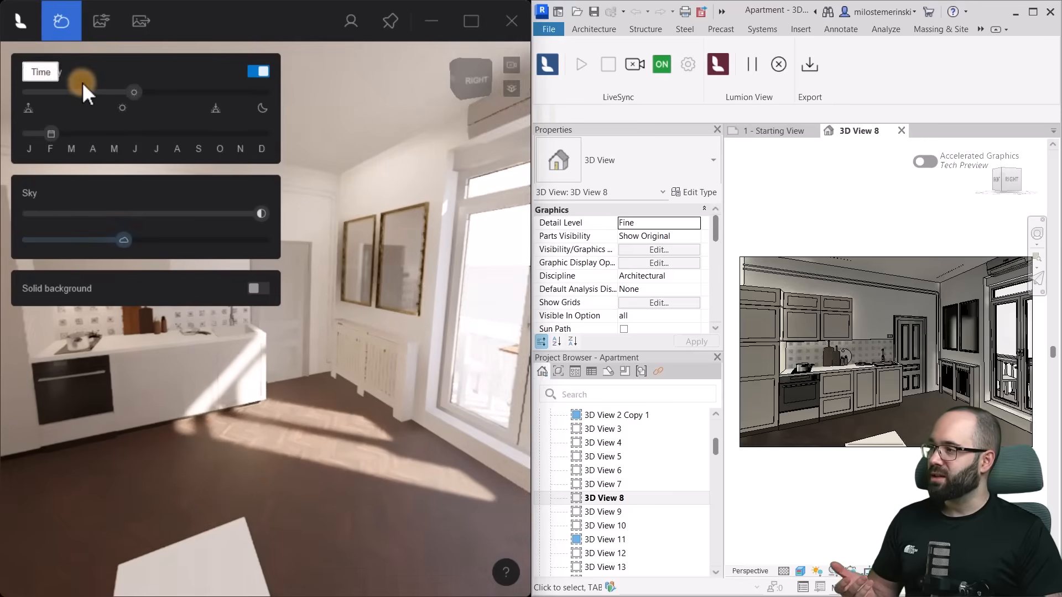
{"action": "mouse_move", "coordinate": [134, 93]}
{"action": "left_mouse_down"}
{"action": "mouse_move", "coordinate": [100, 92]}
{"action": "mouse_move", "coordinate": [164, 93]}
{"action": "mouse_move", "coordinate": [62, 92]}
{"action": "mouse_move", "coordinate": [83, 92]}
{"action": "left_mouse_up"}
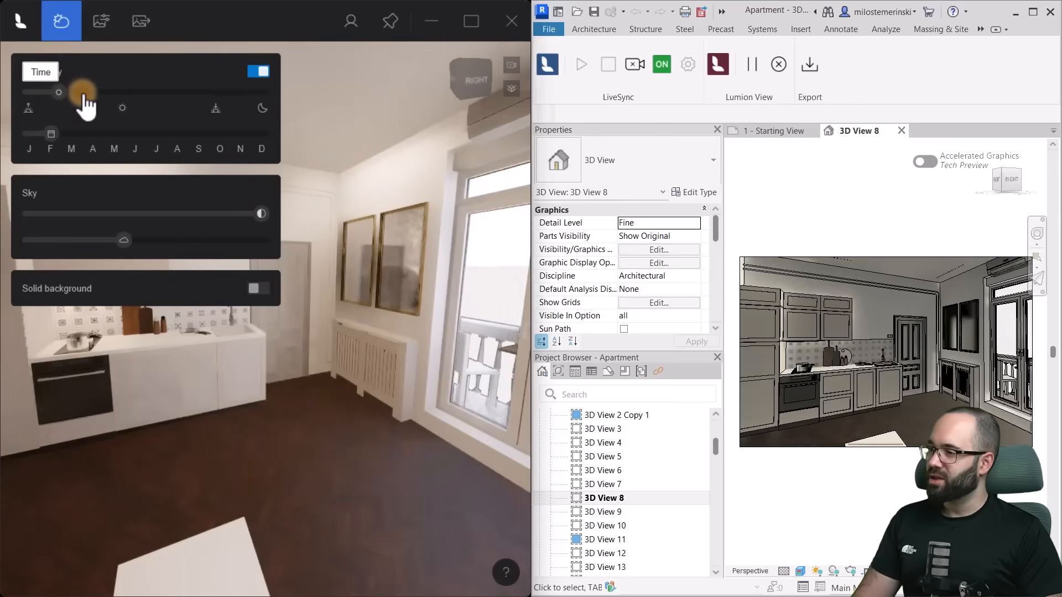